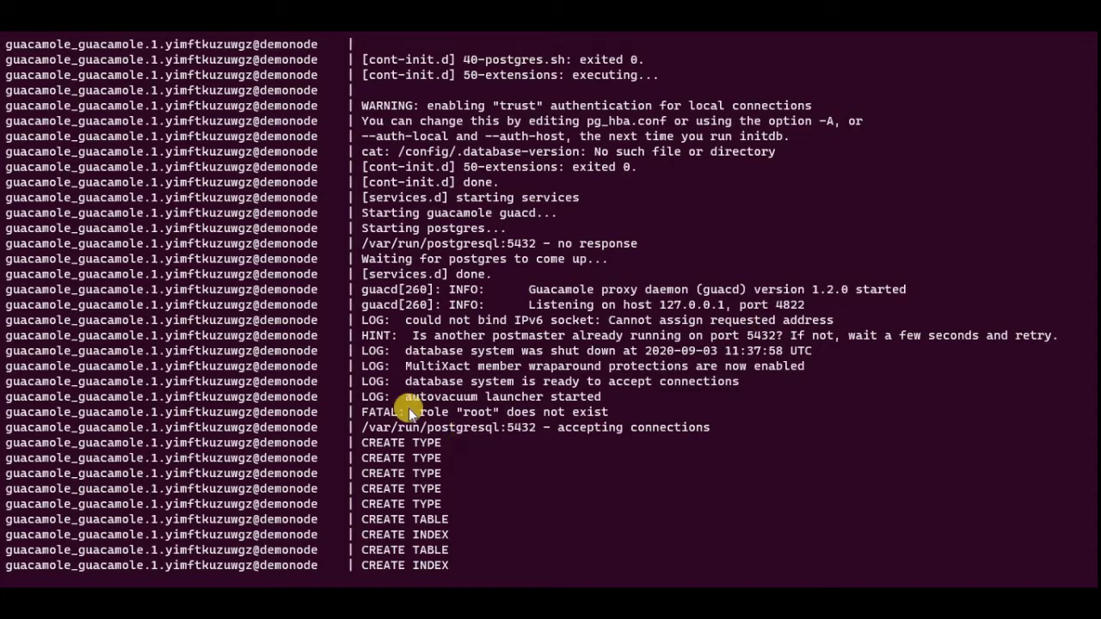
Step: Highlight the autovacuum launcher, postgres accepting connections and 'Starting guacamole client' log lines in turn
{"action": "left_click_drag", "start_coordinate": [405, 399], "coordinate": [609, 399]}
{"action": "left_click", "coordinate": [502, 446]}
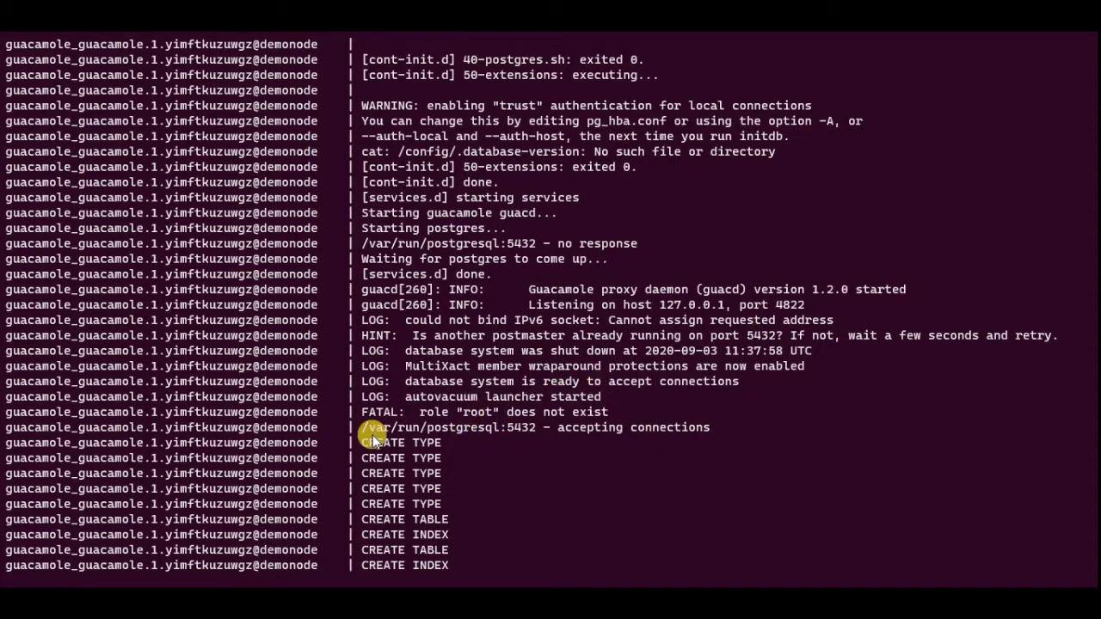
{"action": "left_click_drag", "start_coordinate": [365, 430], "coordinate": [710, 428]}
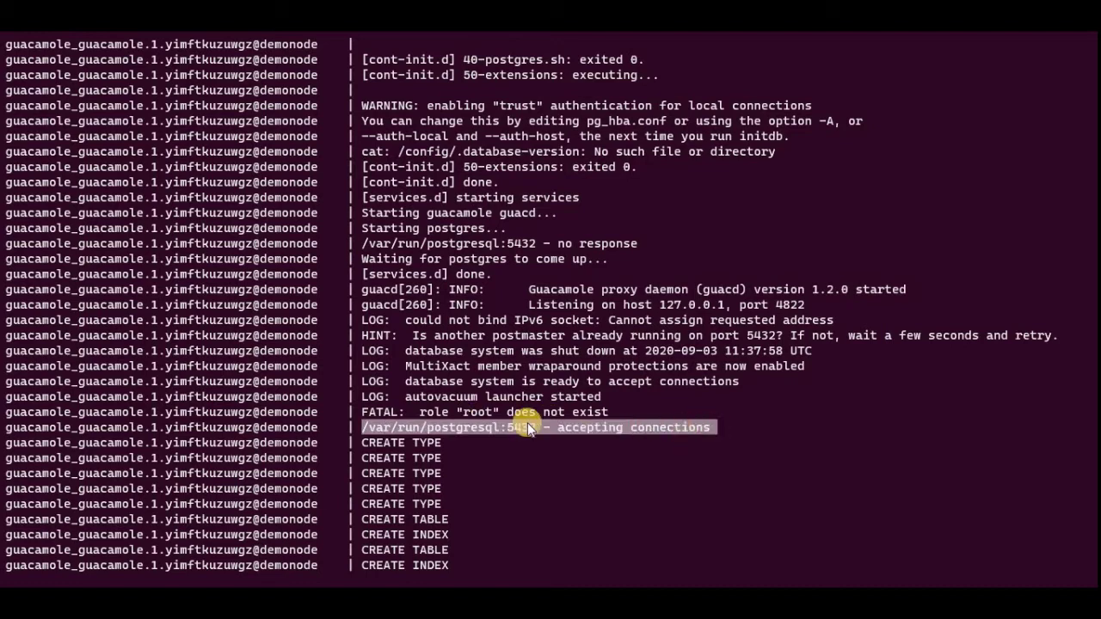
{"action": "left_click", "coordinate": [917, 317]}
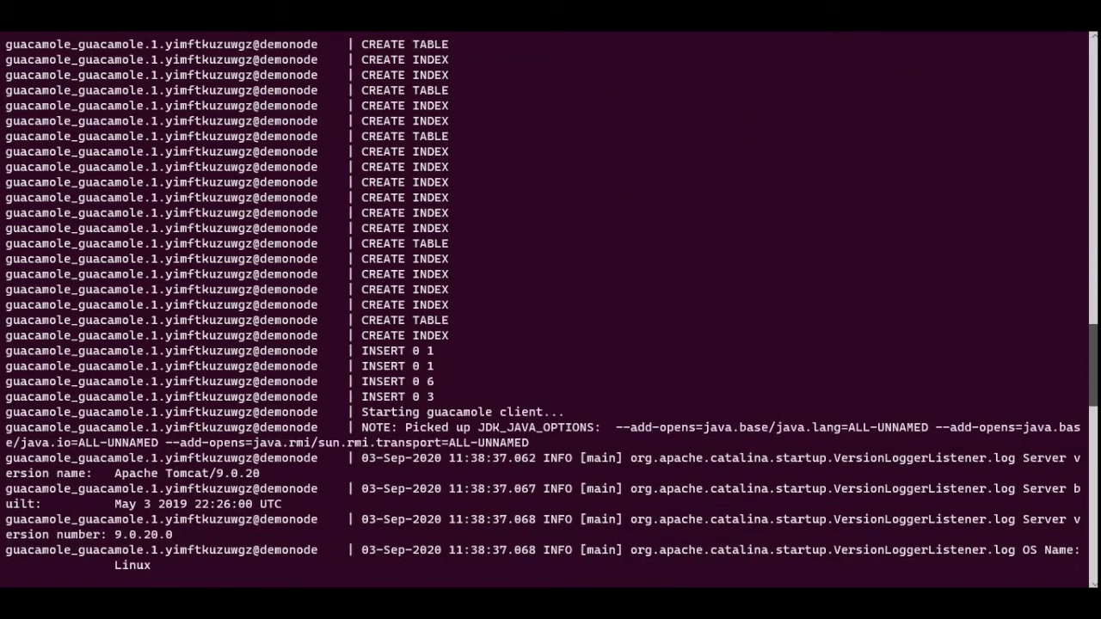
{"action": "left_click_drag", "start_coordinate": [363, 415], "coordinate": [566, 413]}
{"action": "left_click", "coordinate": [848, 364]}
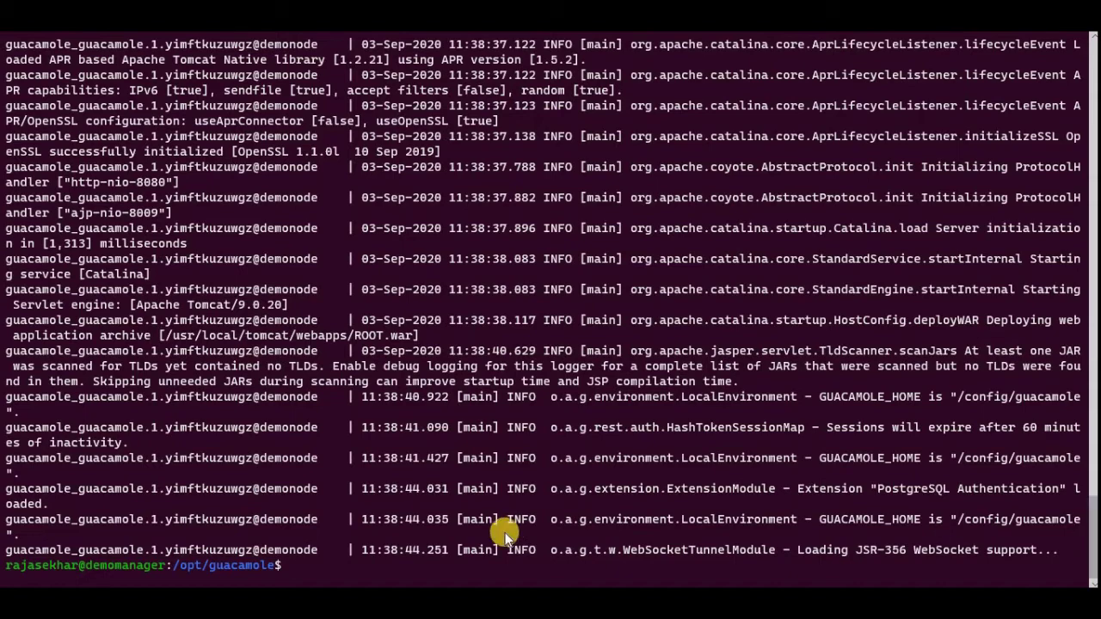
Step: Load myremote.chanzeit.com in Brave and allow the site clipboard access
{"action": "mouse_move", "coordinate": [492, 618]}
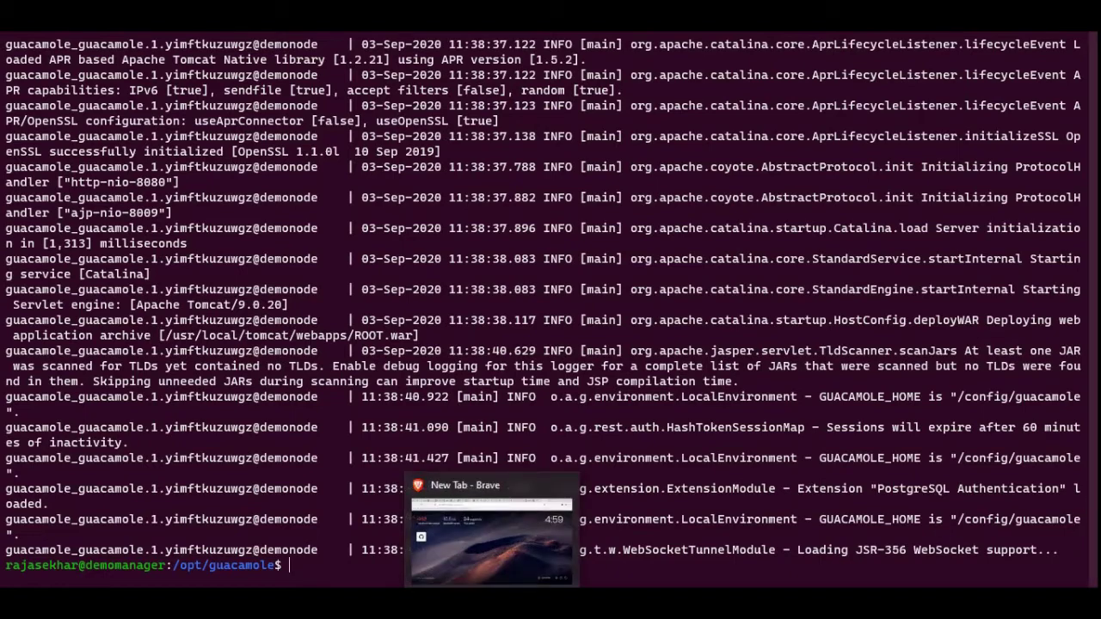
{"action": "left_click", "coordinate": [491, 537]}
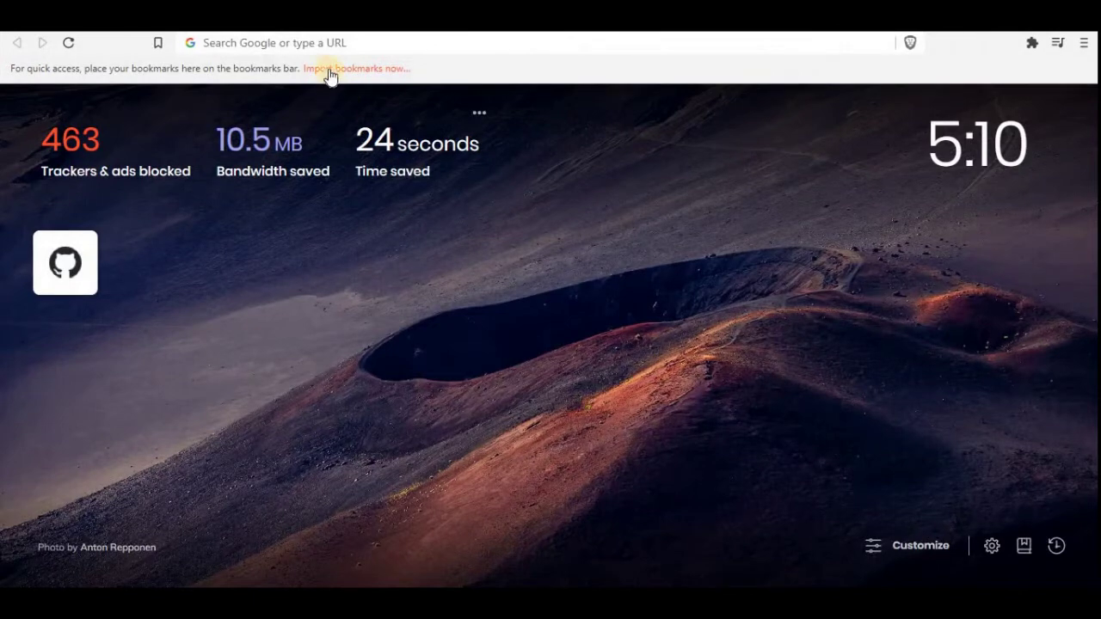
{"action": "left_click", "coordinate": [318, 43]}
{"action": "type", "text": "m"}
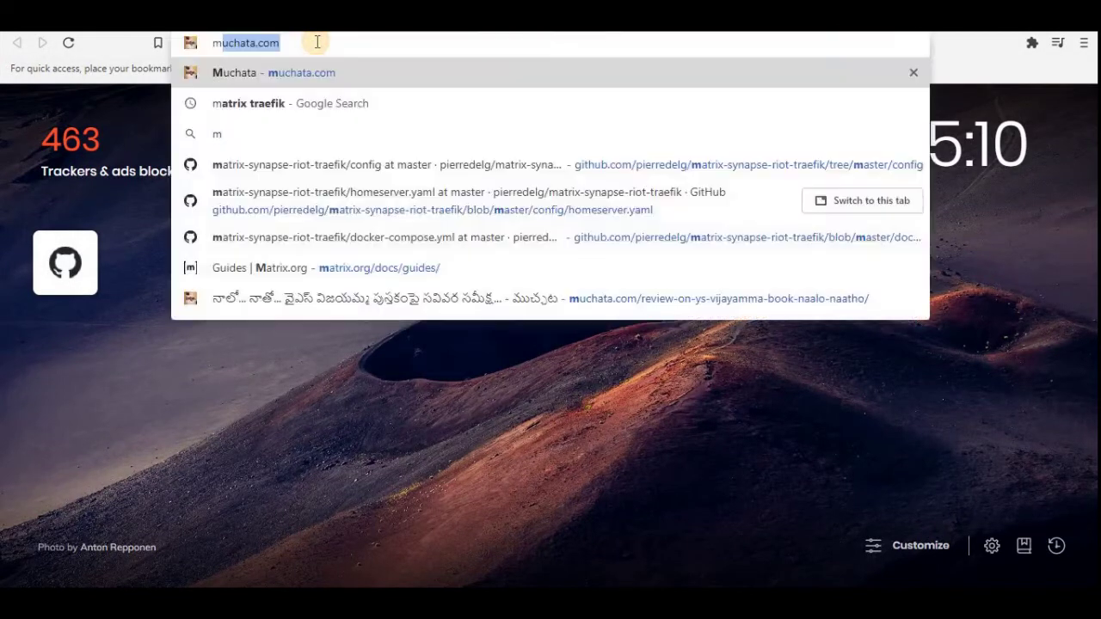
{"action": "type", "text": "yremote"}
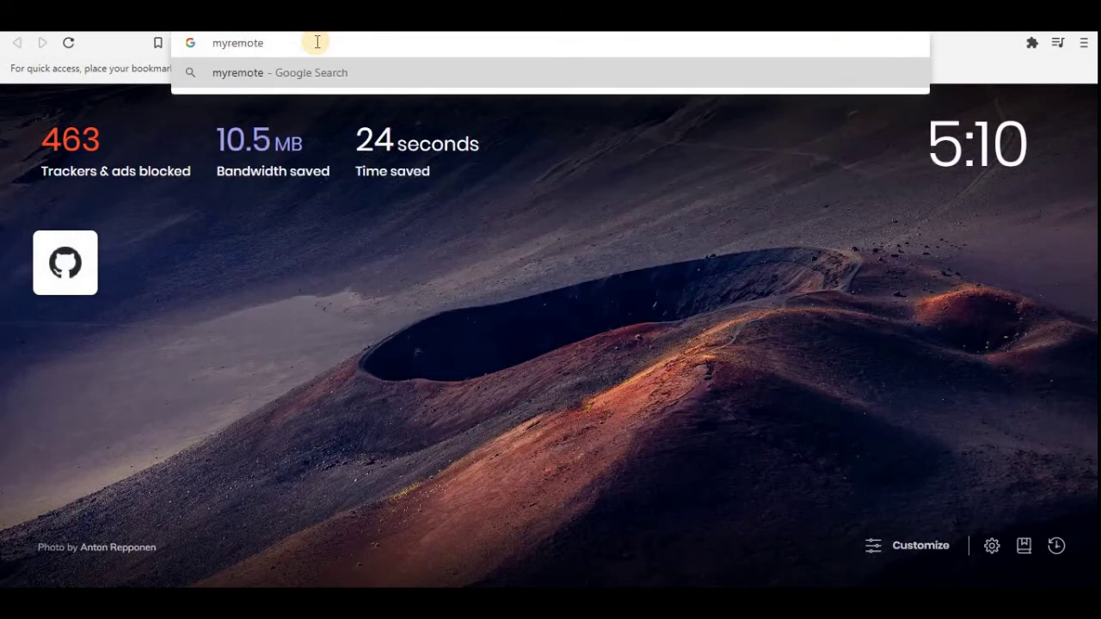
{"action": "type", "text": ".chanz"}
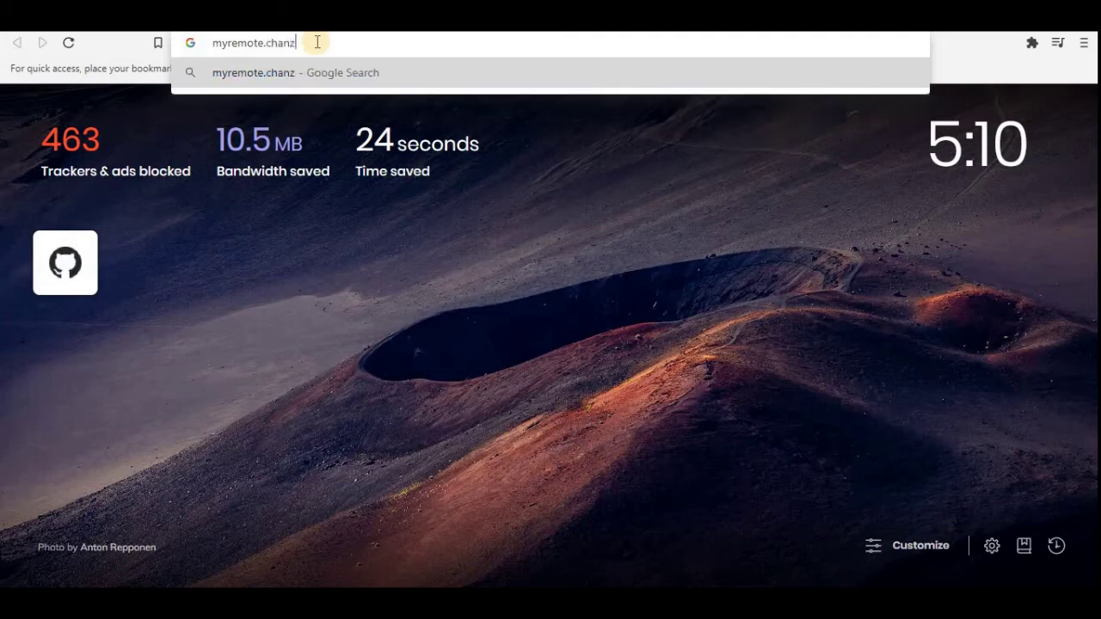
{"action": "type", "text": "eit."}
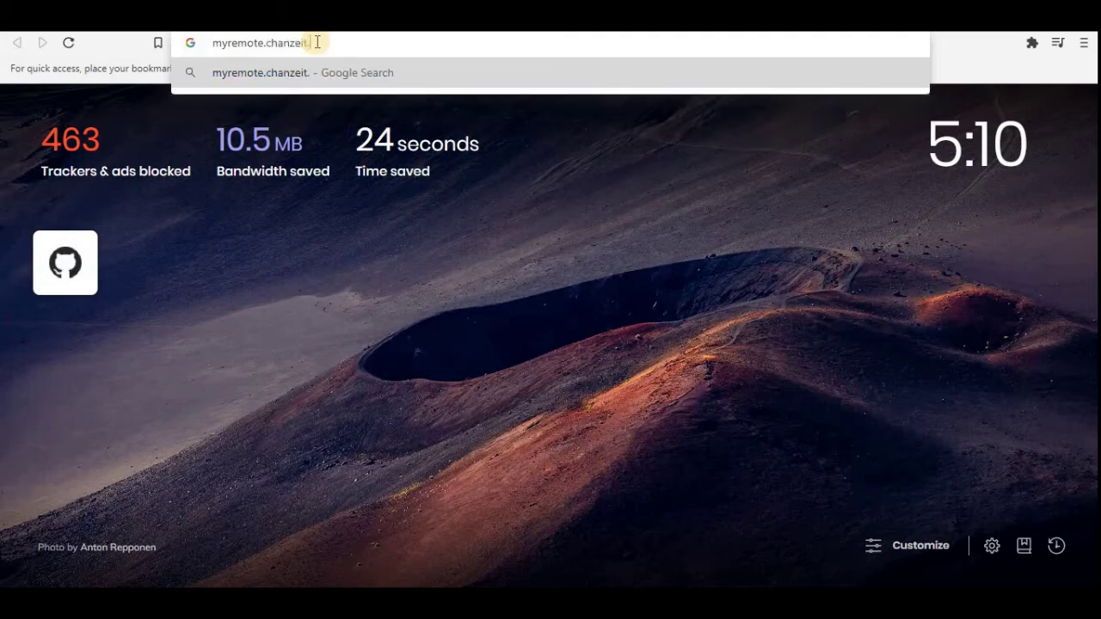
{"action": "type", "text": "com"}
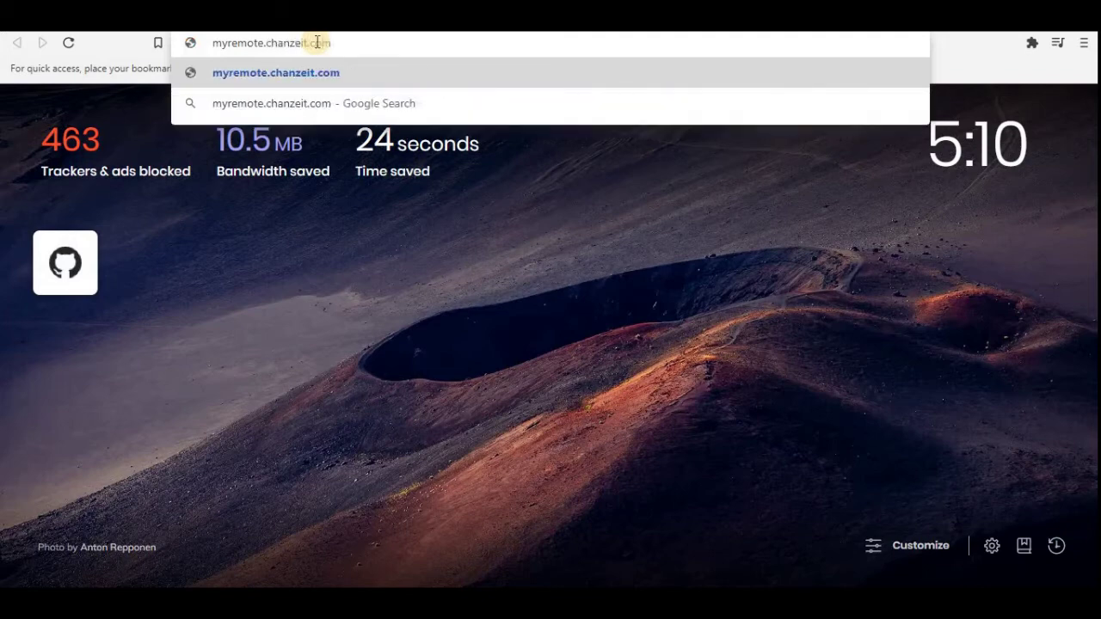
{"action": "key", "text": "Return"}
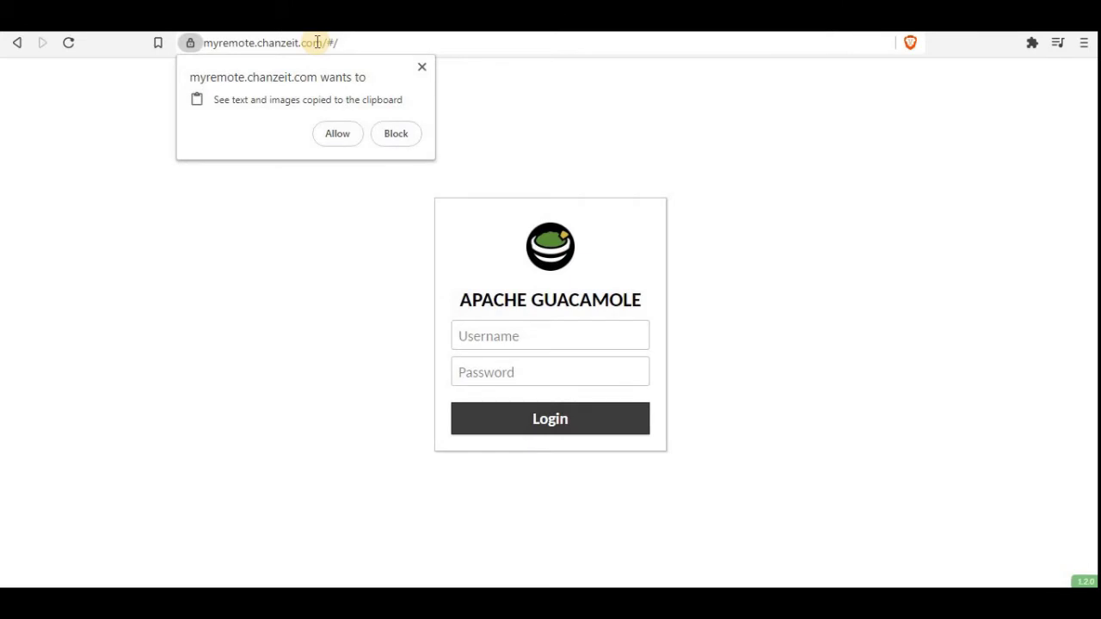
{"action": "left_click", "coordinate": [336, 132]}
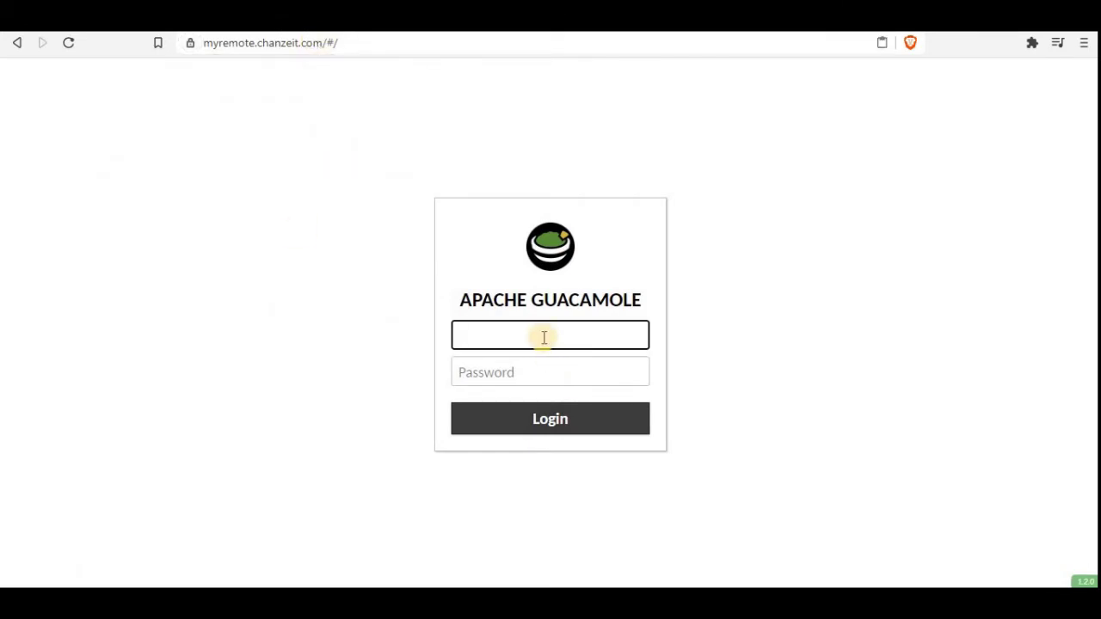
Step: Sign in with the administrator username and password, declining to save the password
{"action": "type", "text": "guacadmin"}
{"action": "left_click", "coordinate": [536, 370]}
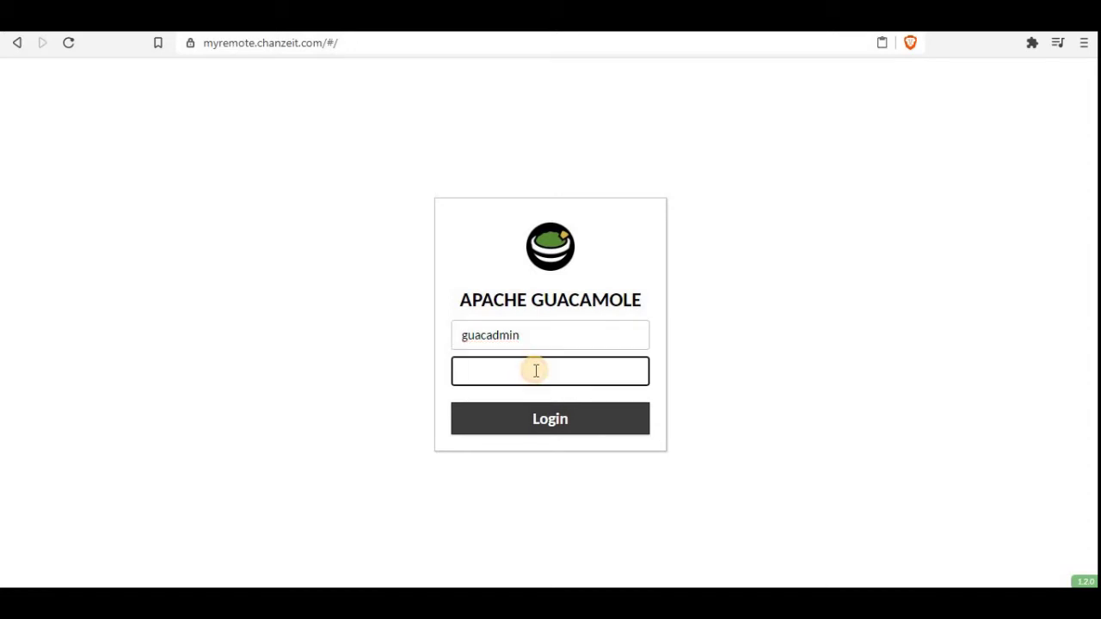
{"action": "type", "text": "guacadmin"}
{"action": "left_click", "coordinate": [553, 419]}
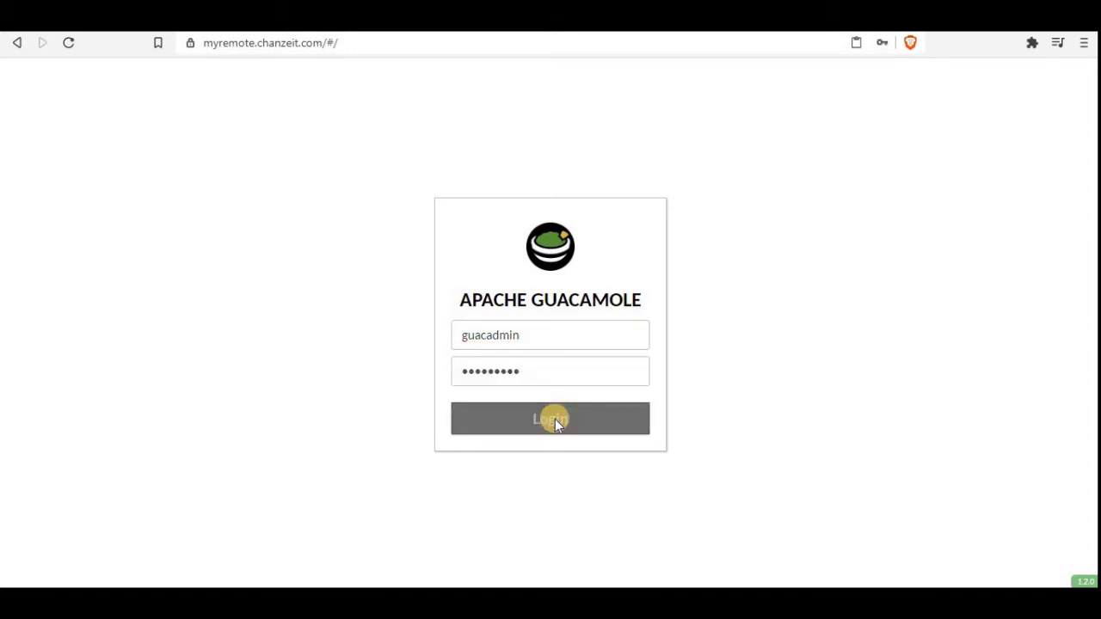
{"action": "left_click", "coordinate": [876, 182]}
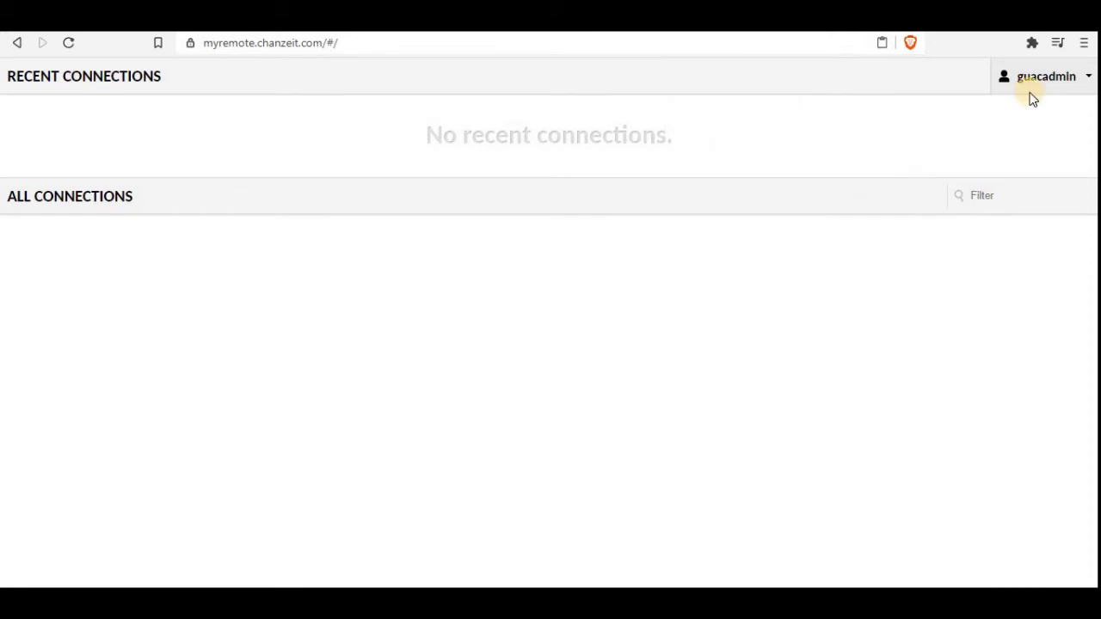
Step: In Settings, review the History and Users tabs, then start a New User form
{"action": "left_click", "coordinate": [1089, 78]}
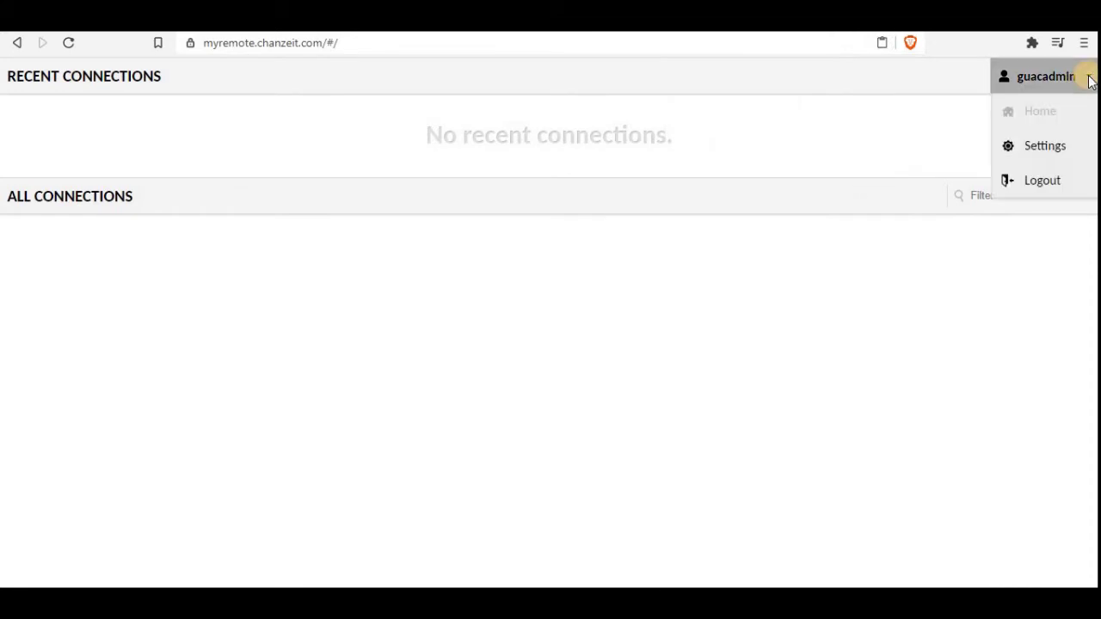
{"action": "left_click", "coordinate": [1045, 146]}
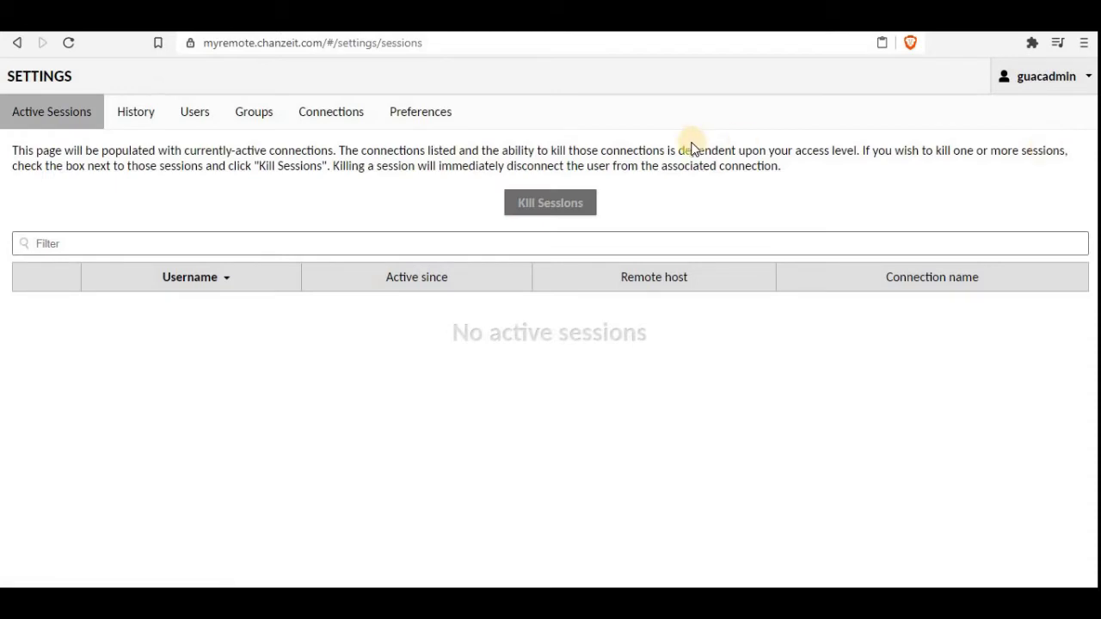
{"action": "left_click", "coordinate": [134, 120]}
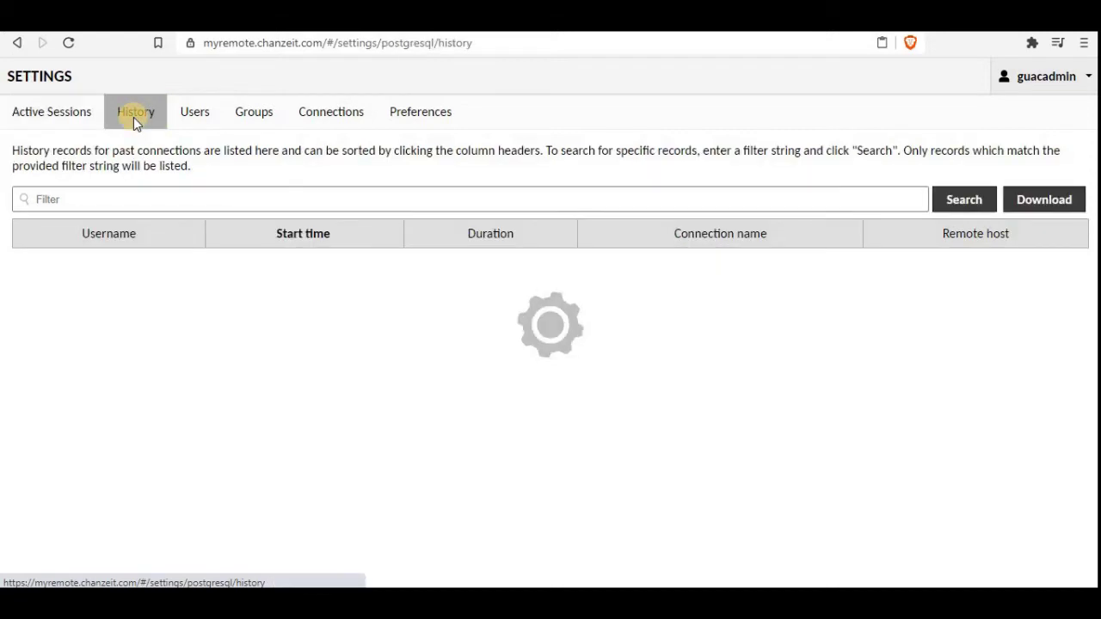
{"action": "left_click", "coordinate": [188, 117]}
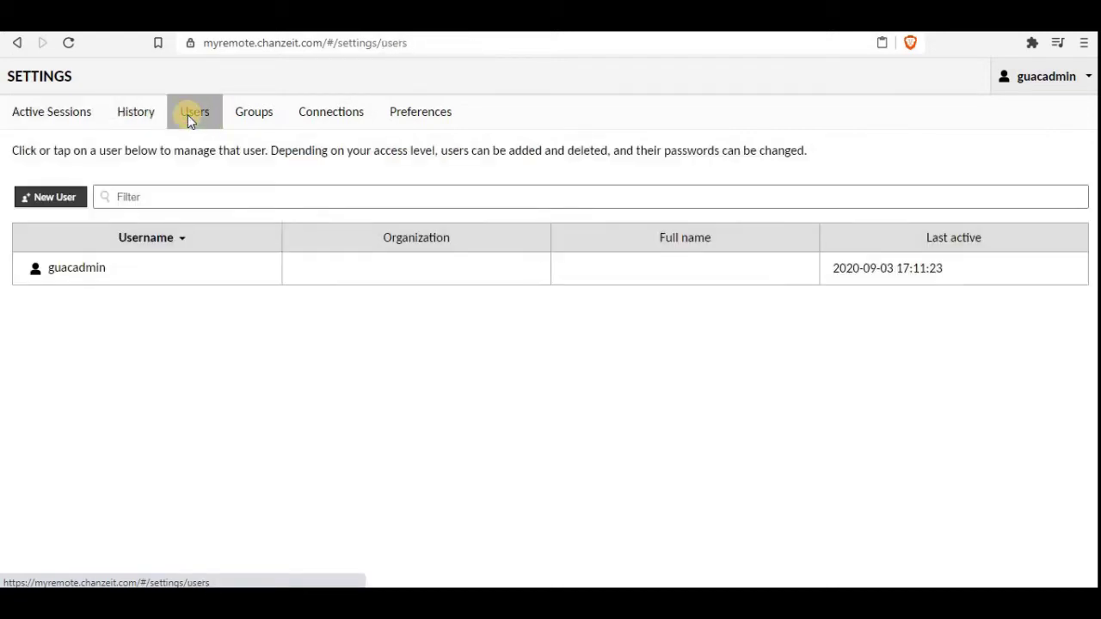
{"action": "left_click", "coordinate": [54, 199]}
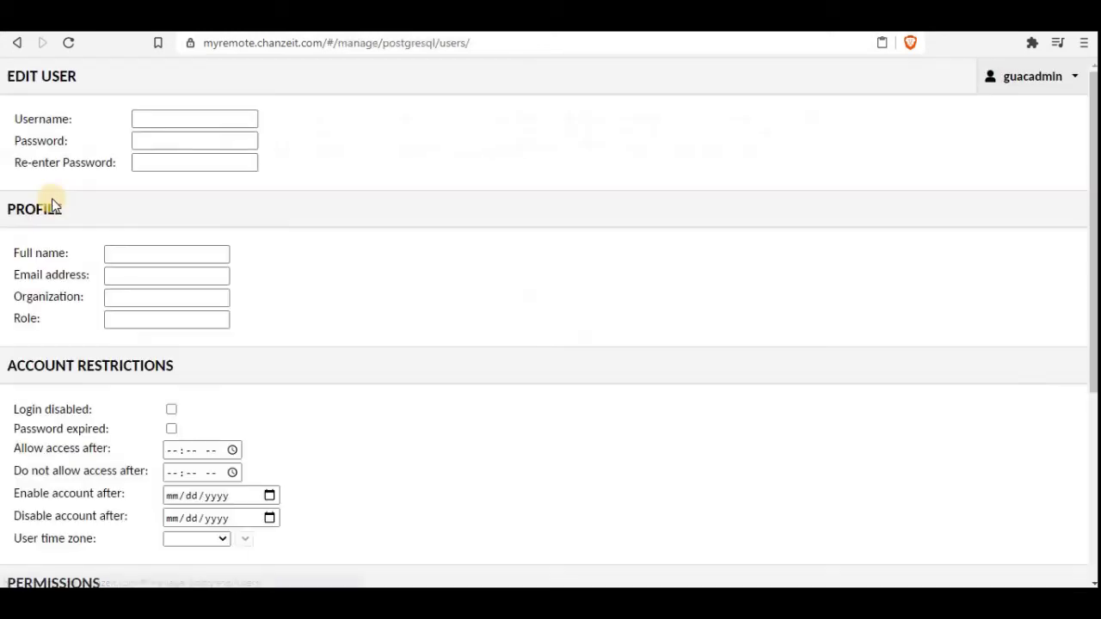
Step: Enter the new user's username, password and password confirmation
{"action": "left_click", "coordinate": [155, 124]}
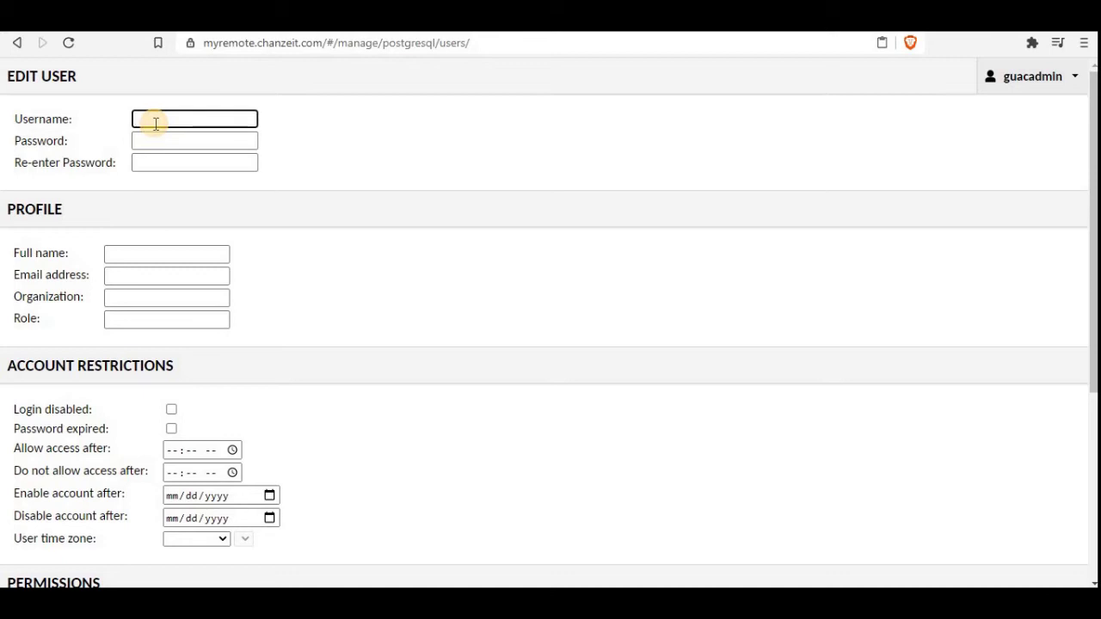
{"action": "type", "text": "rajasekhar"}
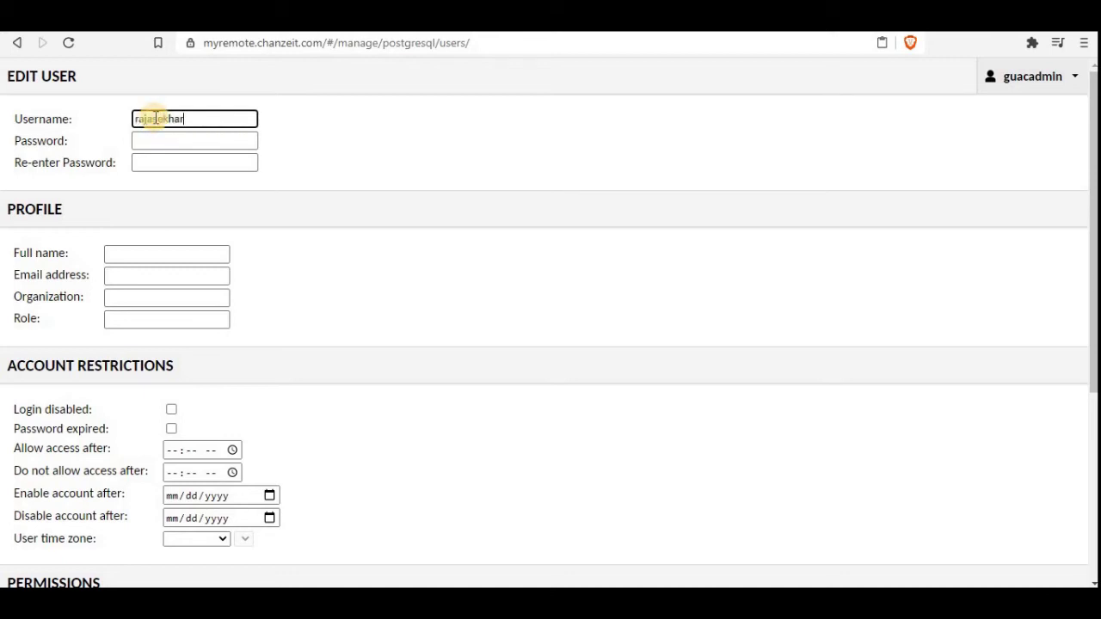
{"action": "key", "text": "Tab"}
{"action": "type", "text": "•"}
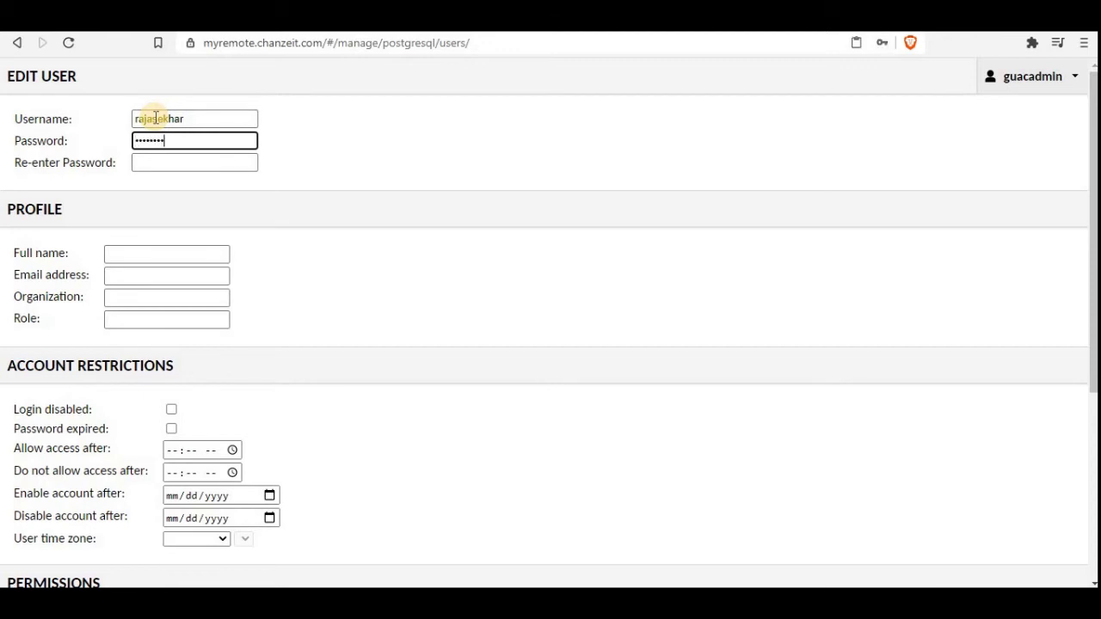
{"action": "type", "text": "•••"}
{"action": "key", "text": "Tab"}
{"action": "type", "text": "••••••"}
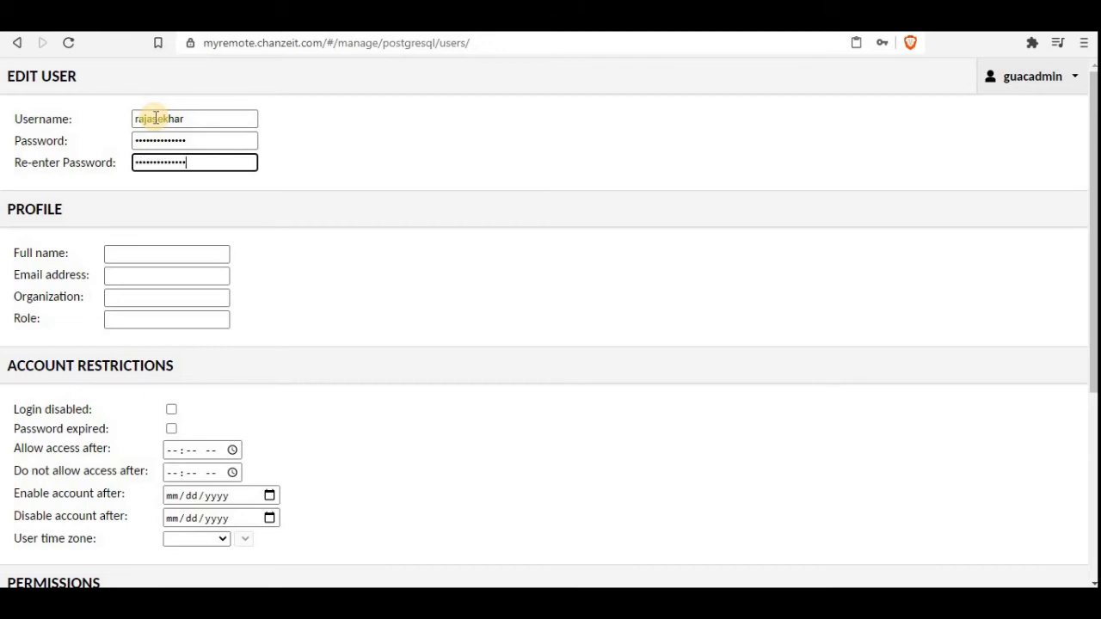
Step: Fill in the user's full name and e-mail address, organization 'Personal' and role 'Own'
{"action": "key", "text": "Tab"}
{"action": "type", "text": "R"}
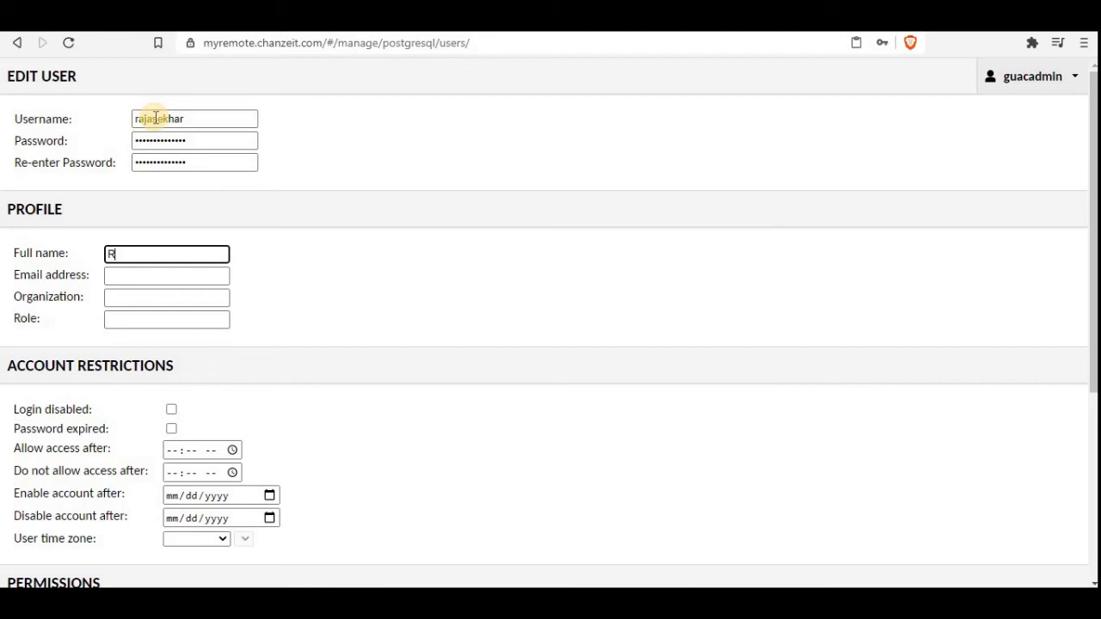
{"action": "type", "text": "ajasekhar"}
{"action": "key", "text": "Tab"}
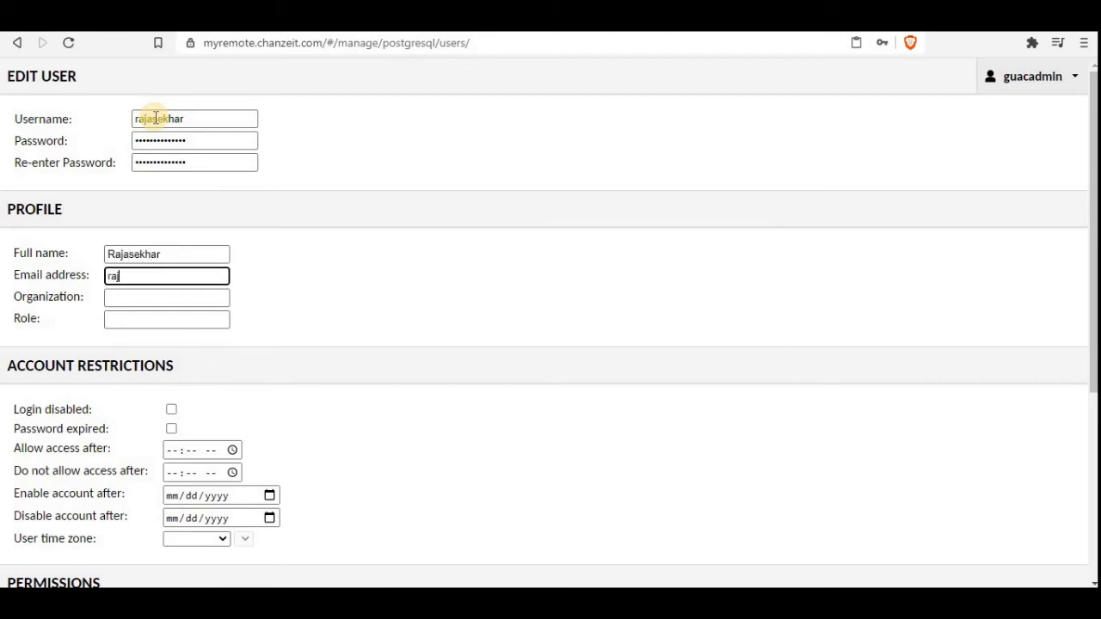
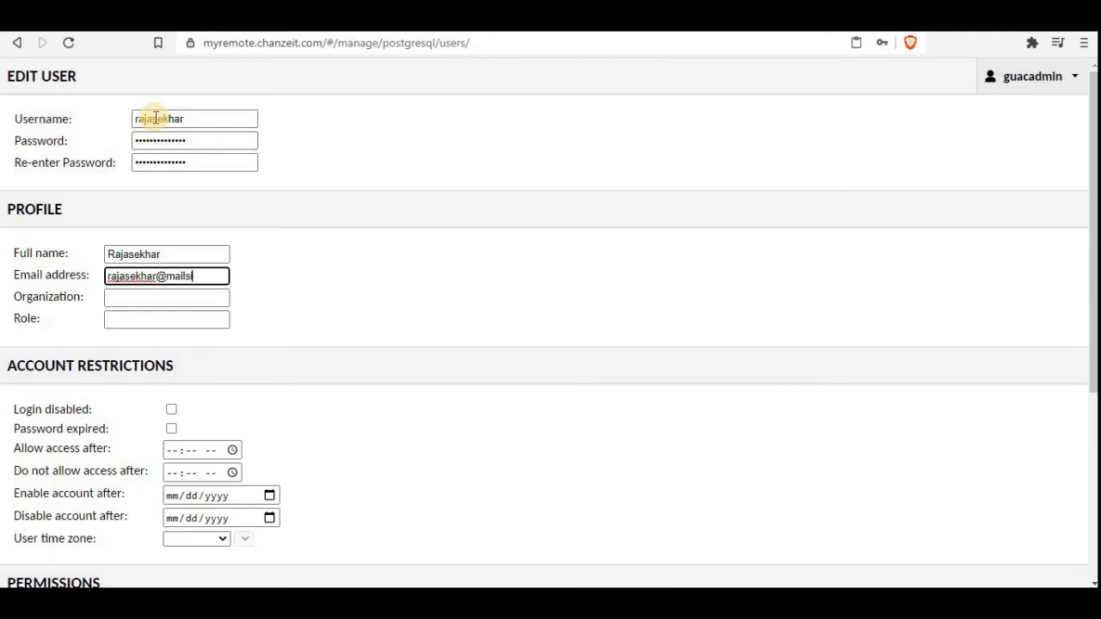
{"action": "key", "text": "Tab"}
{"action": "type", "text": "Personal"}
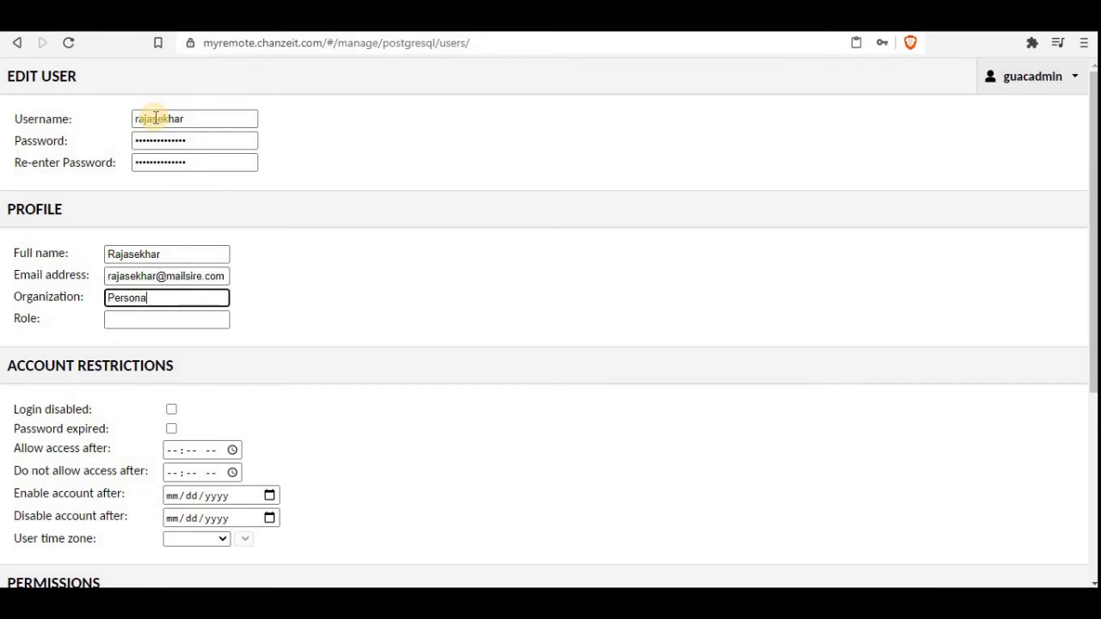
{"action": "key", "text": "Tab"}
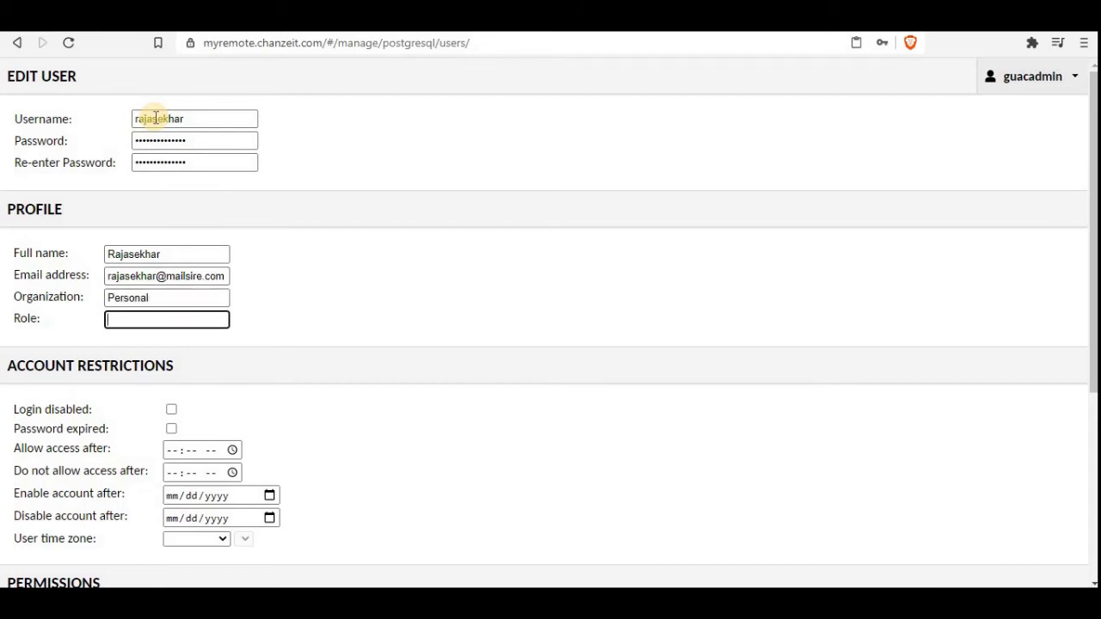
{"action": "type", "text": "Own"}
{"action": "key", "text": "Tab"}
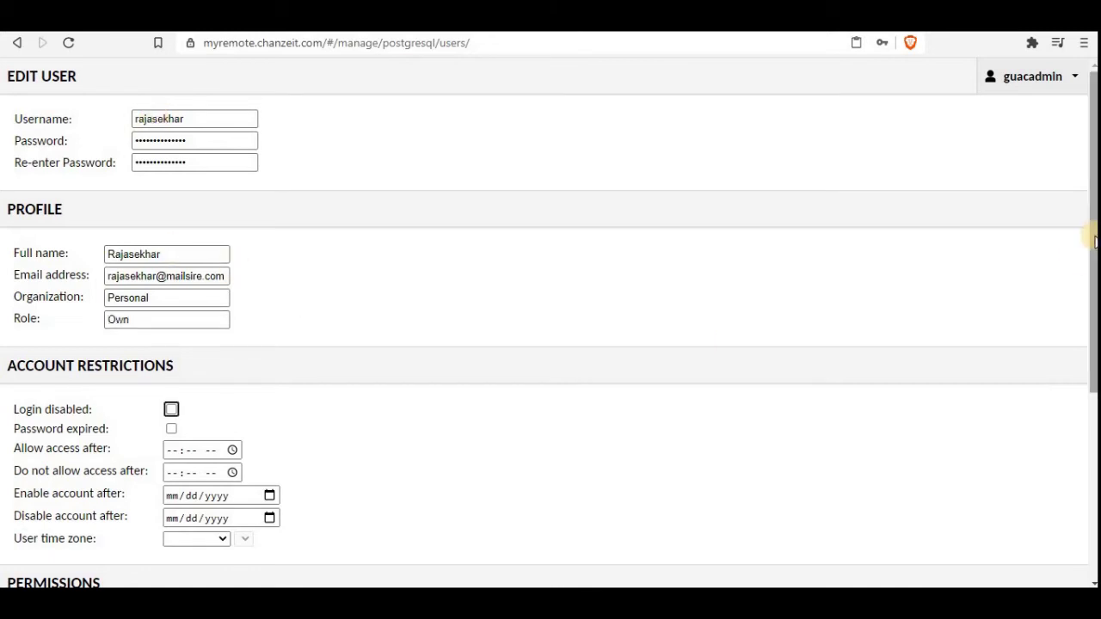
Step: Grant every permission, including Administer system and Create new connections, and save the user
{"action": "left_click_drag", "start_coordinate": [1094, 242], "coordinate": [1072, 459]}
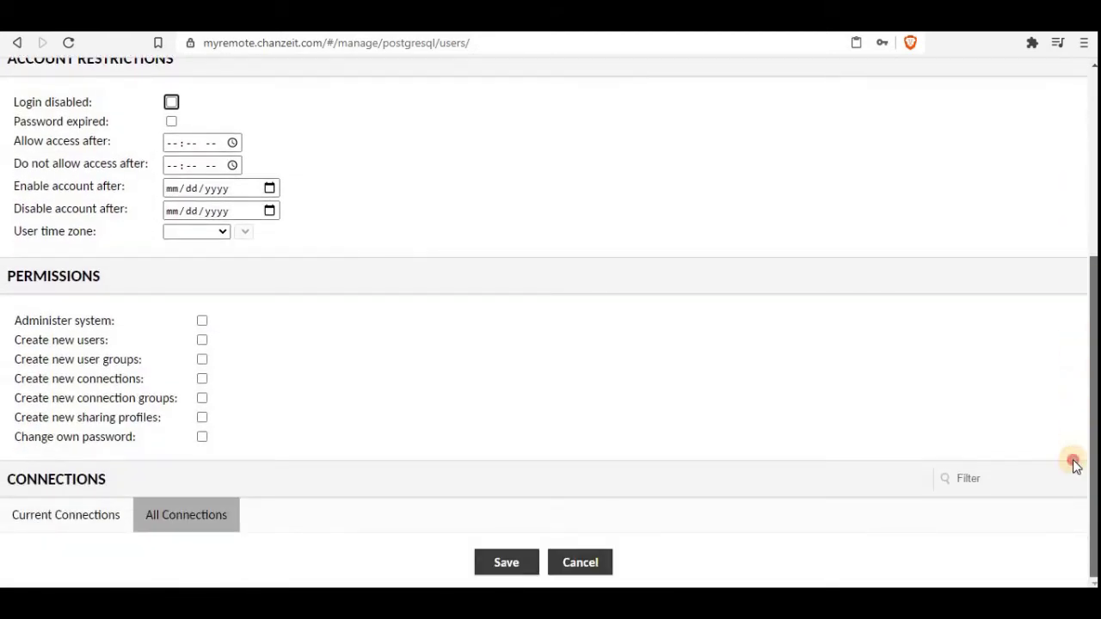
{"action": "left_click", "coordinate": [203, 323]}
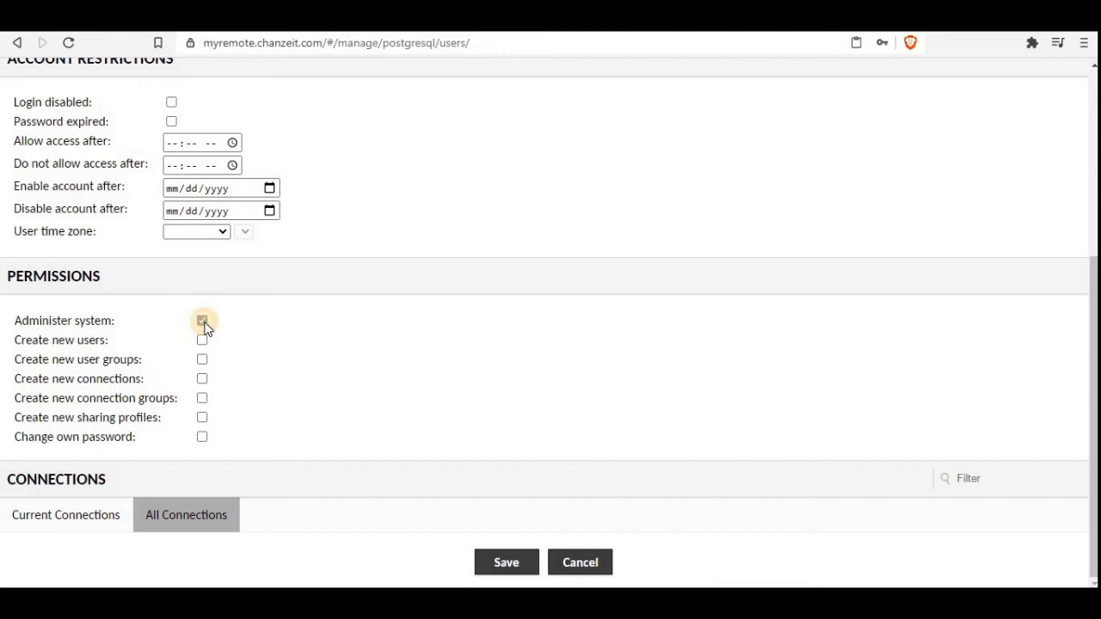
{"action": "left_click", "coordinate": [200, 382]}
{"action": "left_click", "coordinate": [203, 401]}
{"action": "left_click", "coordinate": [203, 417]}
{"action": "left_click", "coordinate": [202, 438]}
{"action": "left_click", "coordinate": [506, 562]}
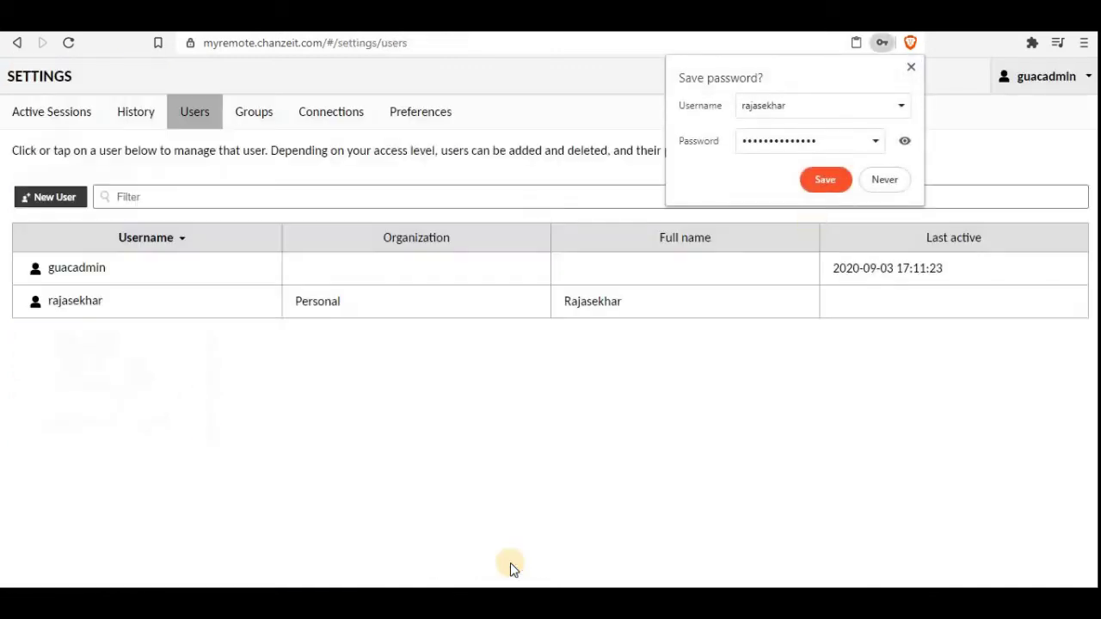
Step: Dismiss the save-password prompt and start a New Group from the Connections settings
{"action": "left_click", "coordinate": [886, 182]}
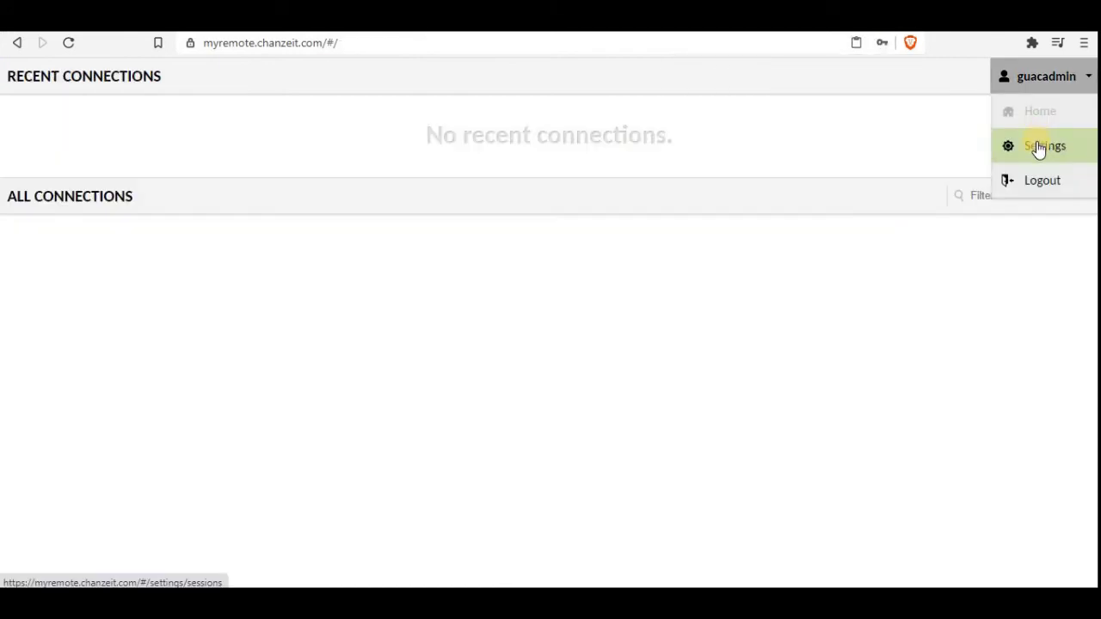
{"action": "left_click", "coordinate": [1038, 148]}
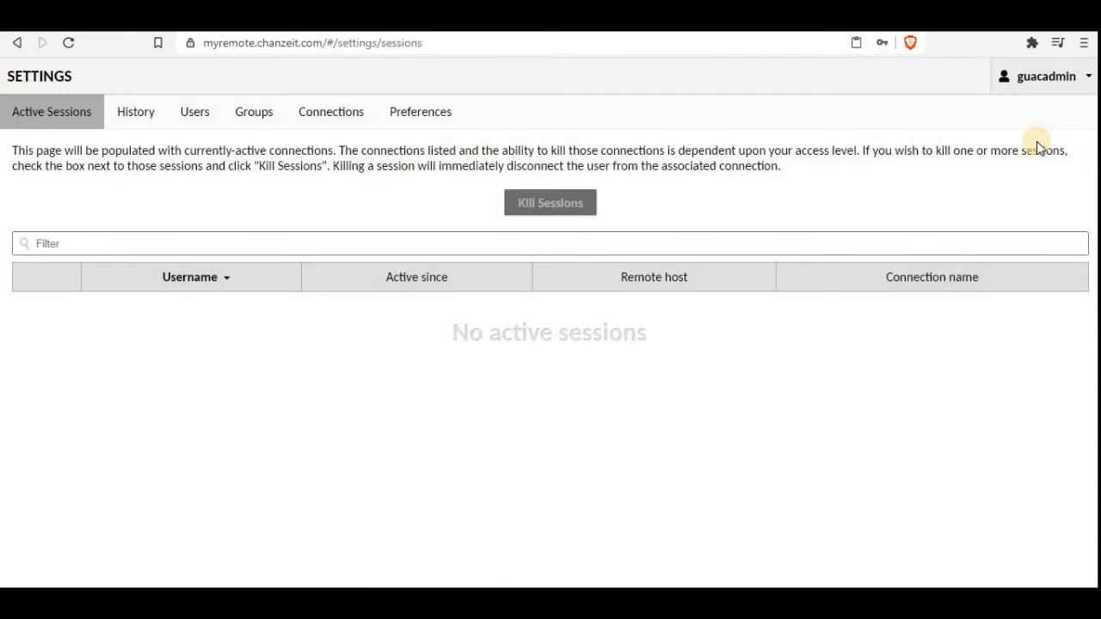
{"action": "left_click", "coordinate": [329, 114]}
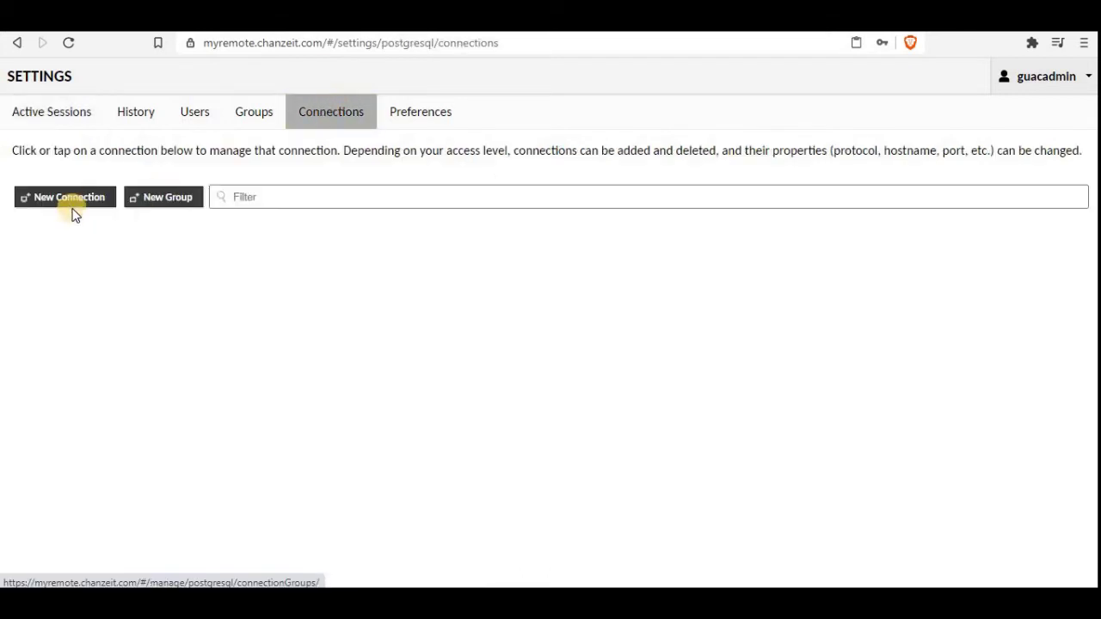
{"action": "left_click", "coordinate": [156, 204]}
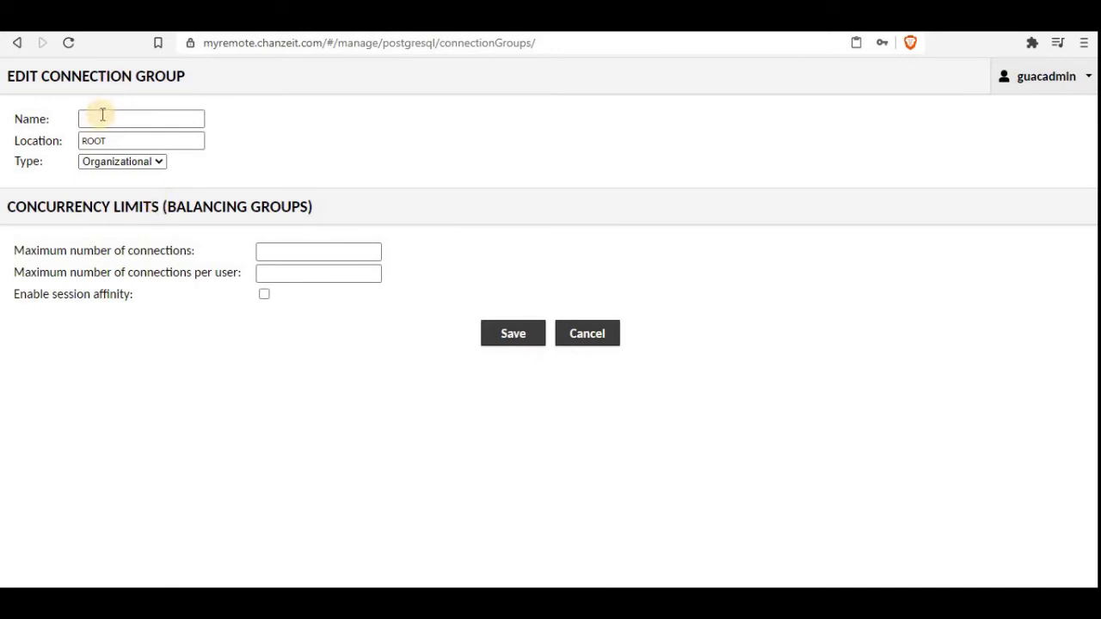
Step: Name the group Docker, located under ROOT with type Organizational
{"action": "left_click", "coordinate": [158, 164]}
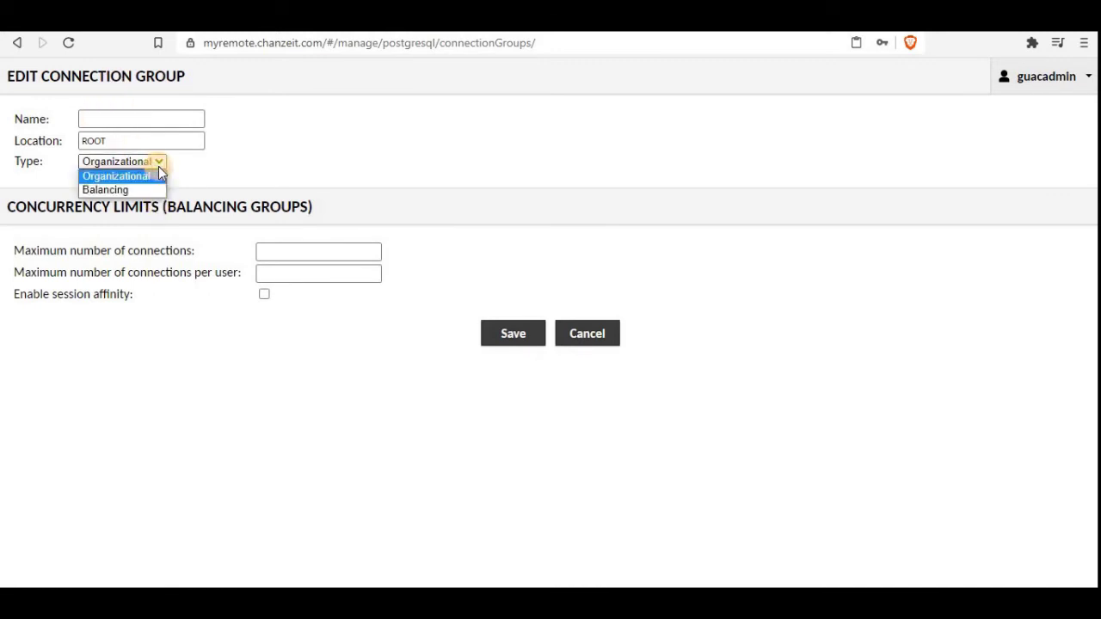
{"action": "left_click", "coordinate": [158, 174]}
{"action": "left_click", "coordinate": [138, 122]}
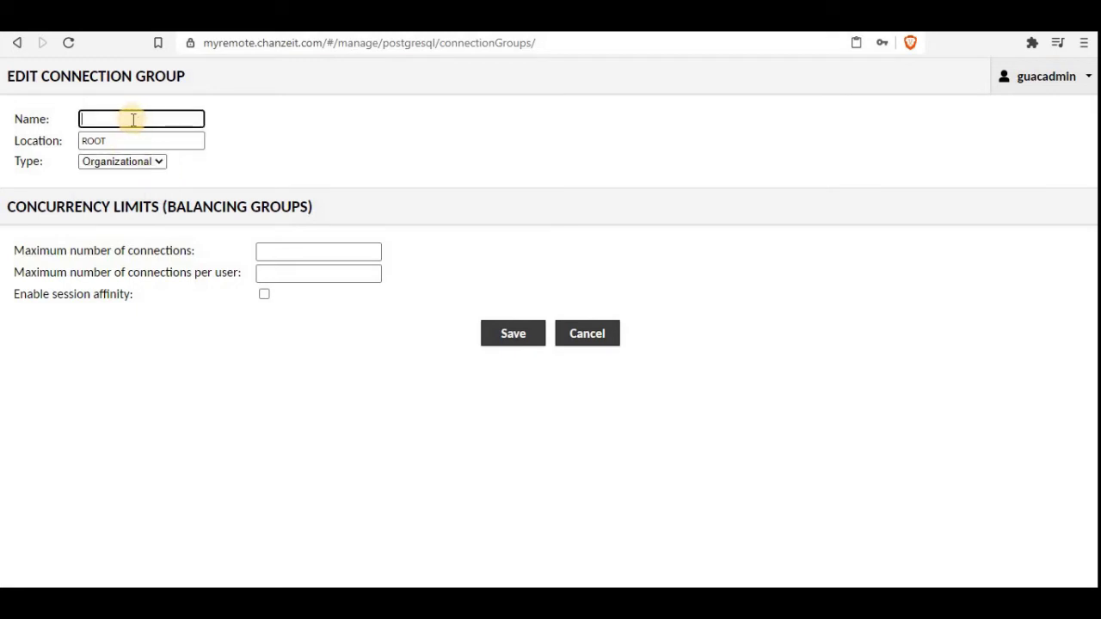
{"action": "type", "text": "Linu"}
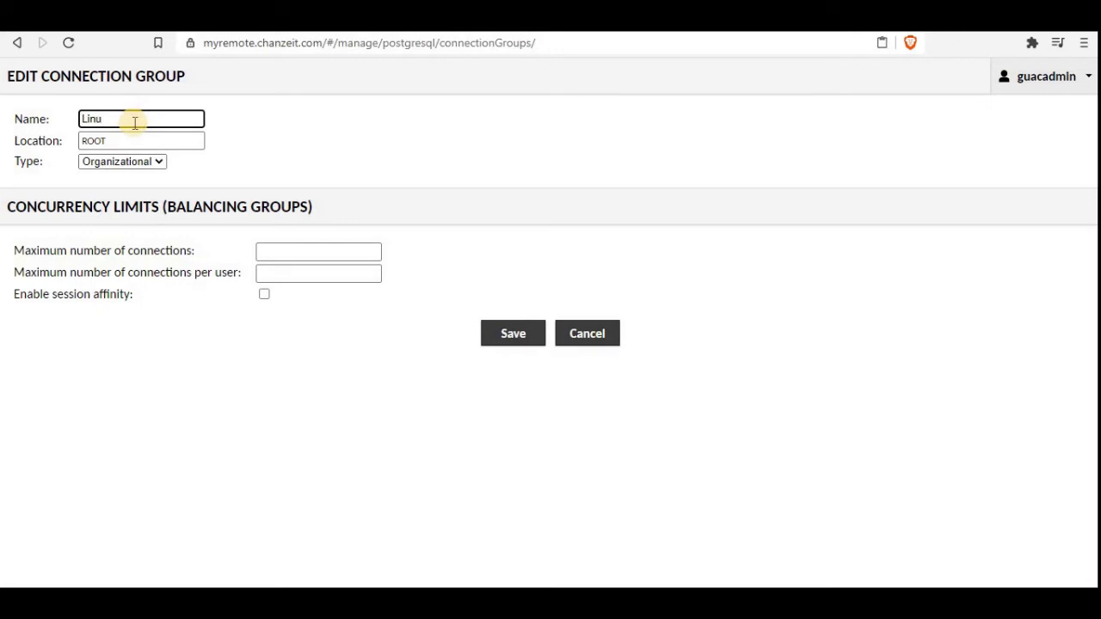
{"action": "key", "text": "BackSpace"}
{"action": "key", "text": "BackSpace"}
{"action": "key", "text": "BackSpace"}
{"action": "type", "text": "Dock"}
{"action": "left_click", "coordinate": [147, 140]}
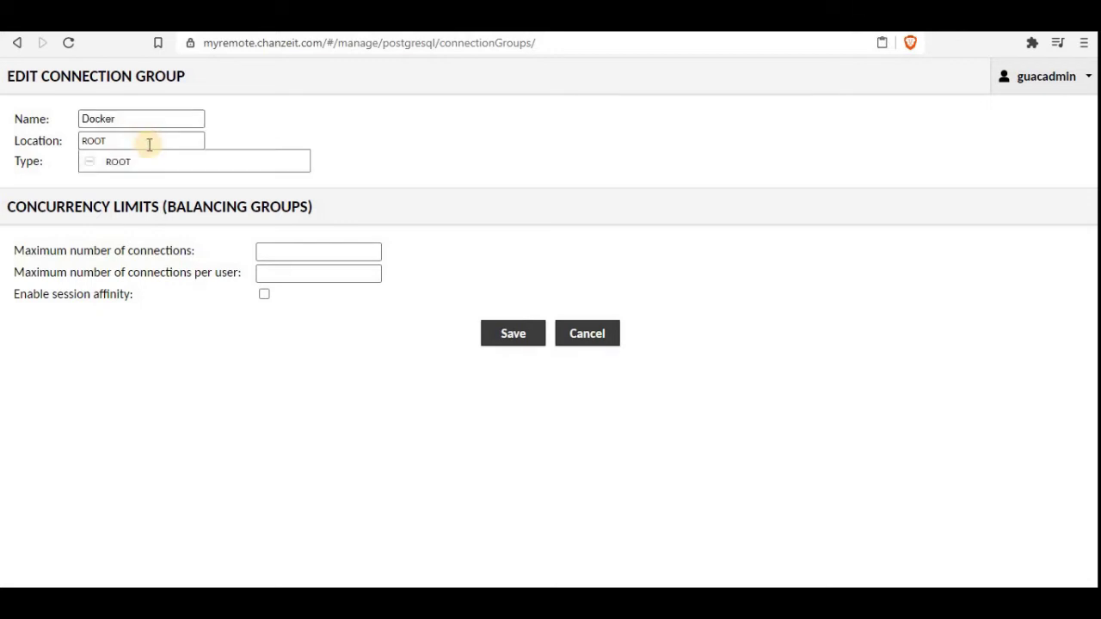
{"action": "left_click", "coordinate": [118, 165]}
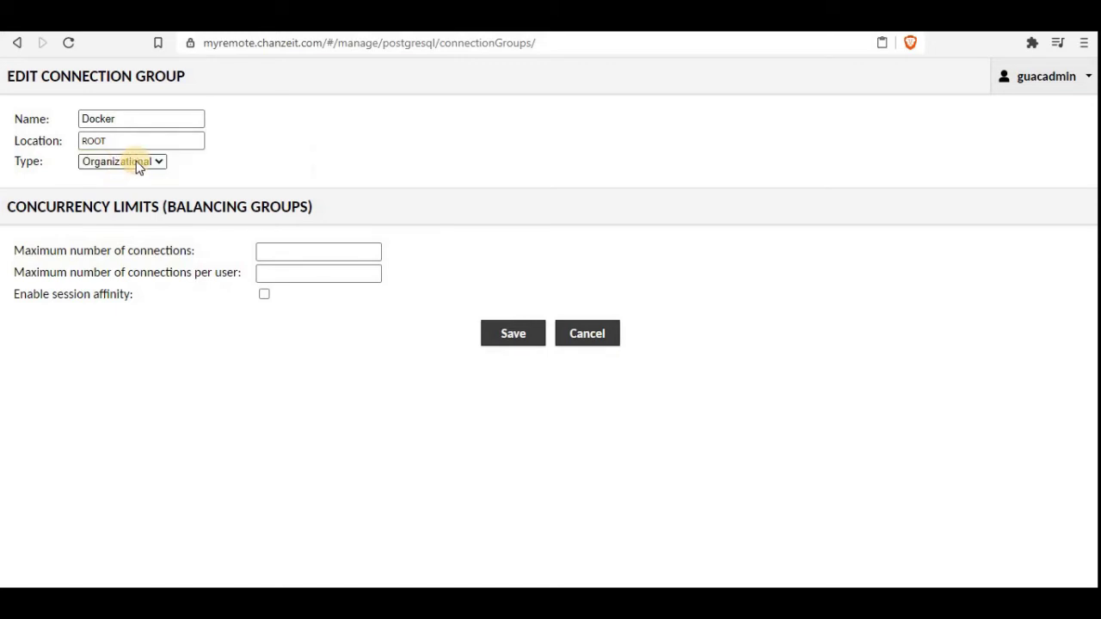
{"action": "left_click", "coordinate": [137, 166]}
{"action": "left_click", "coordinate": [136, 165]}
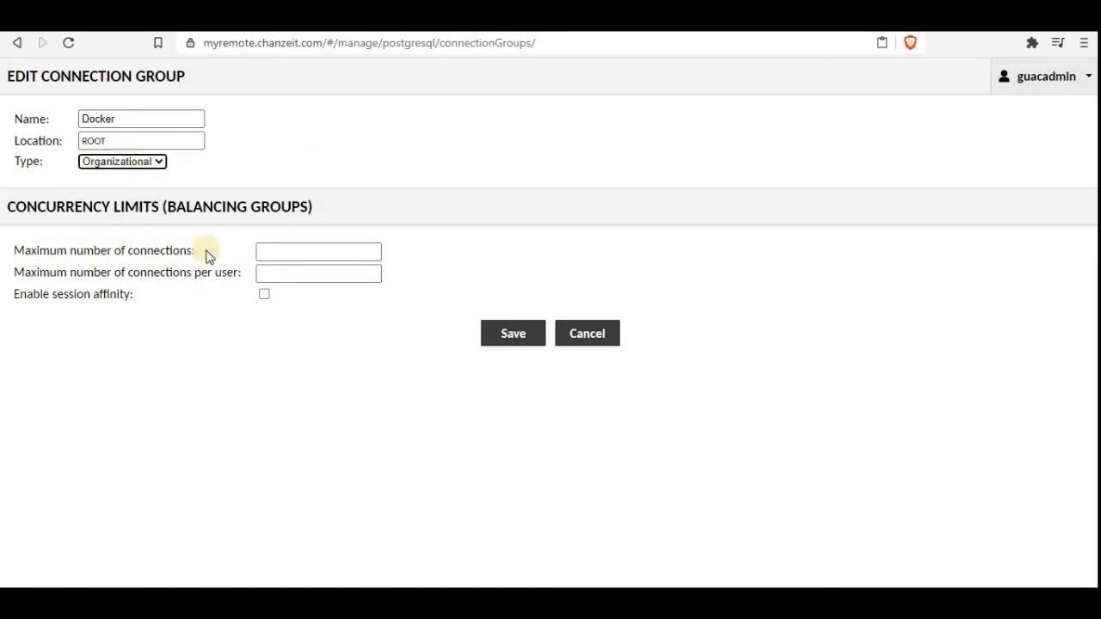
Step: Set both connection limits to 5, enable session affinity, and save the group
{"action": "left_click", "coordinate": [291, 251]}
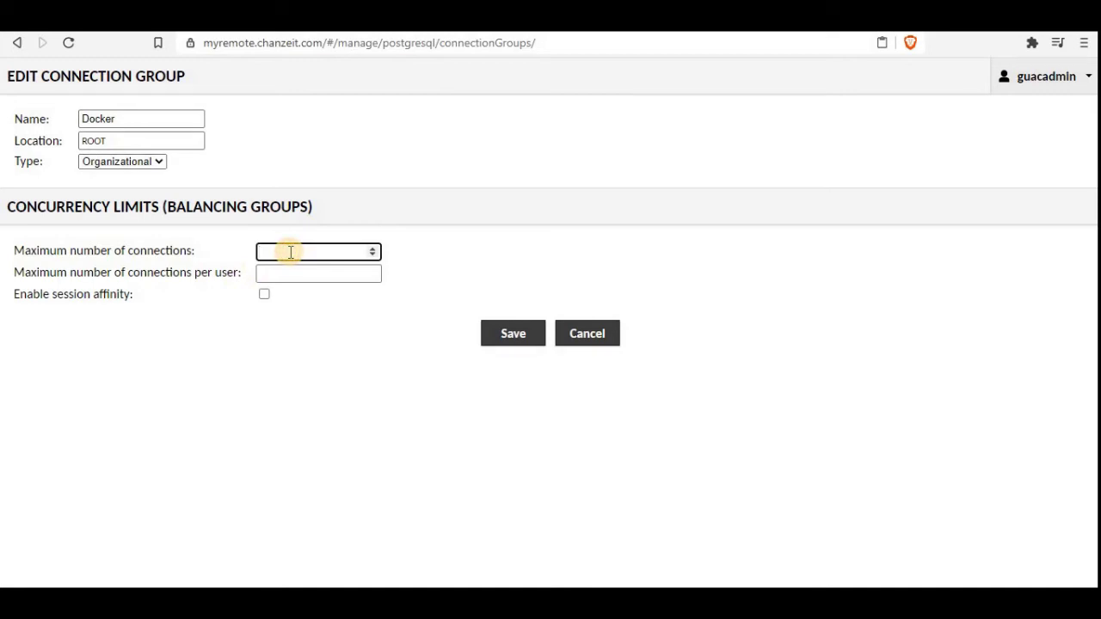
{"action": "type", "text": "5"}
{"action": "left_click", "coordinate": [291, 273]}
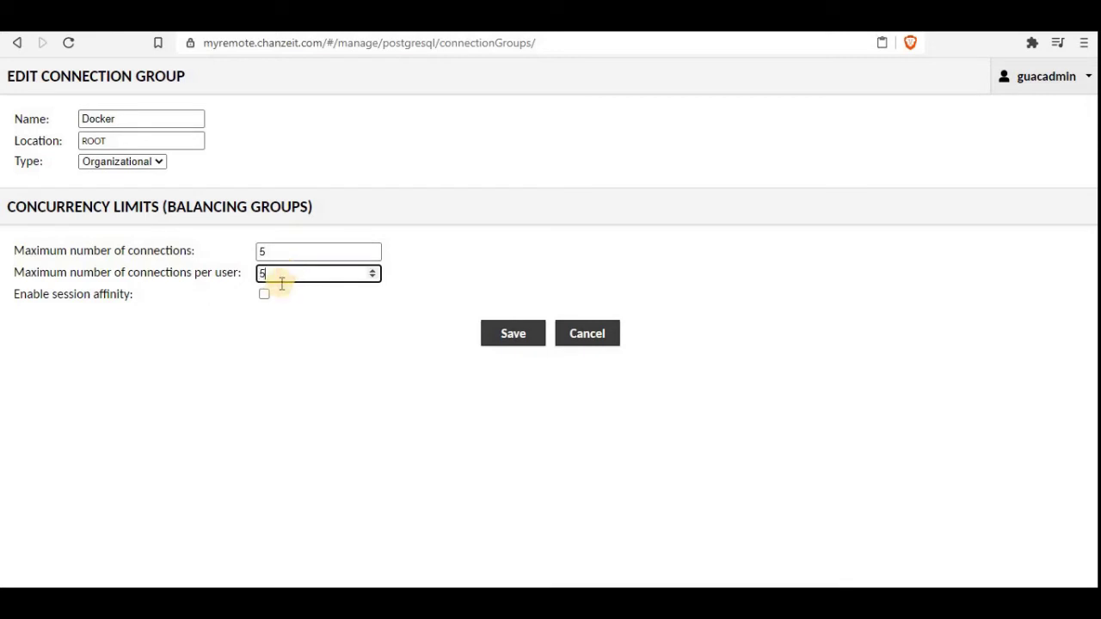
{"action": "left_click", "coordinate": [264, 295]}
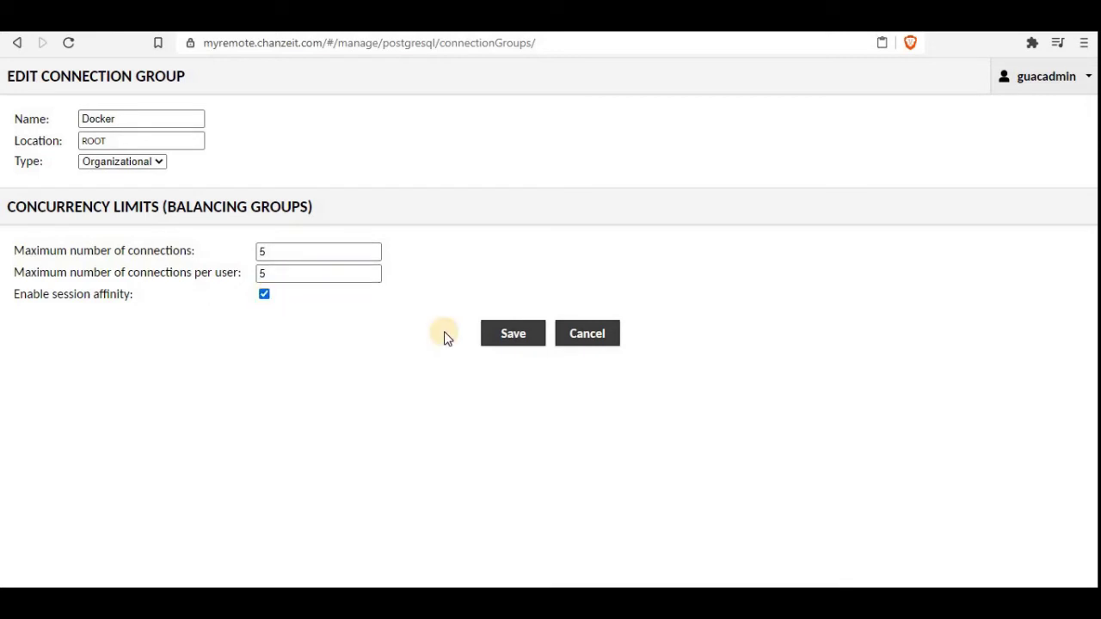
{"action": "left_click", "coordinate": [516, 334]}
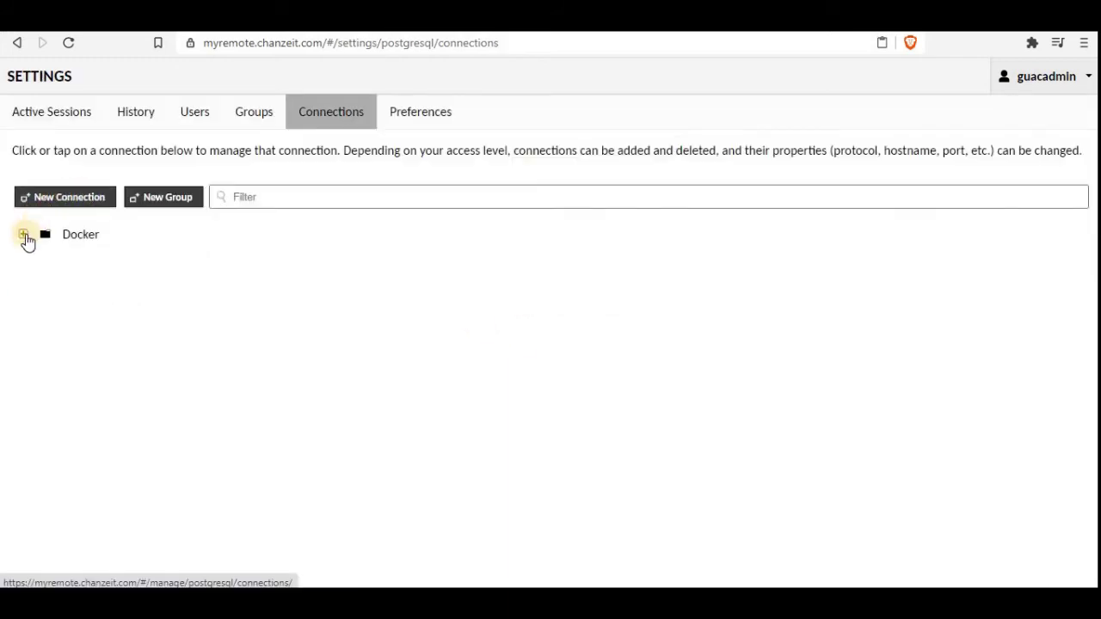
Step: Create a new connection named Demomaster inside the Docker group
{"action": "left_click", "coordinate": [24, 235]}
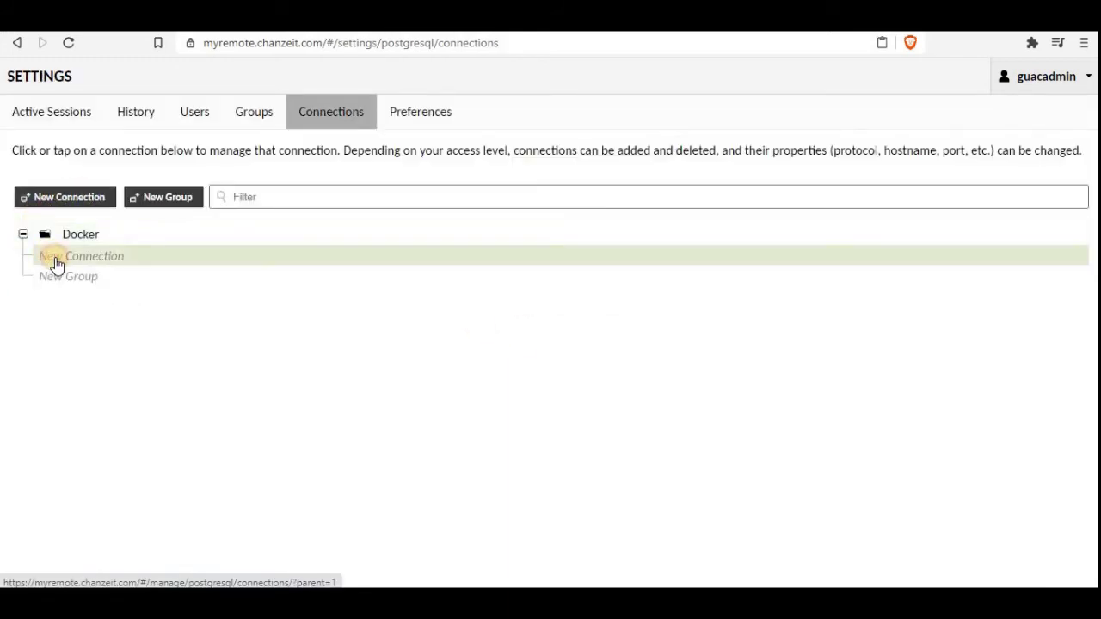
{"action": "left_click", "coordinate": [54, 258]}
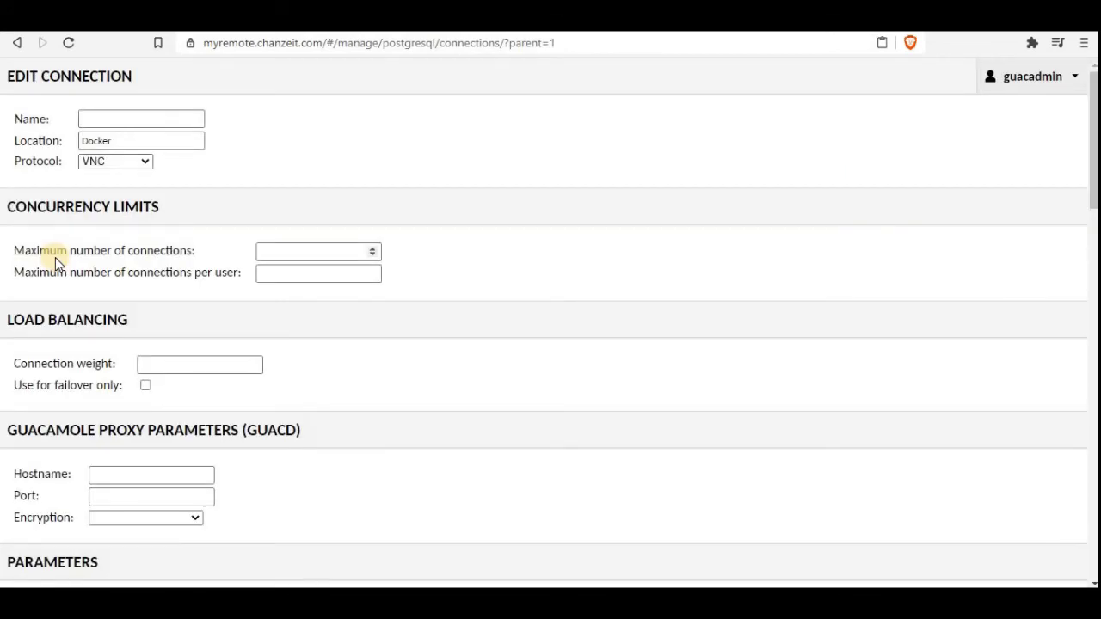
{"action": "left_click", "coordinate": [109, 119]}
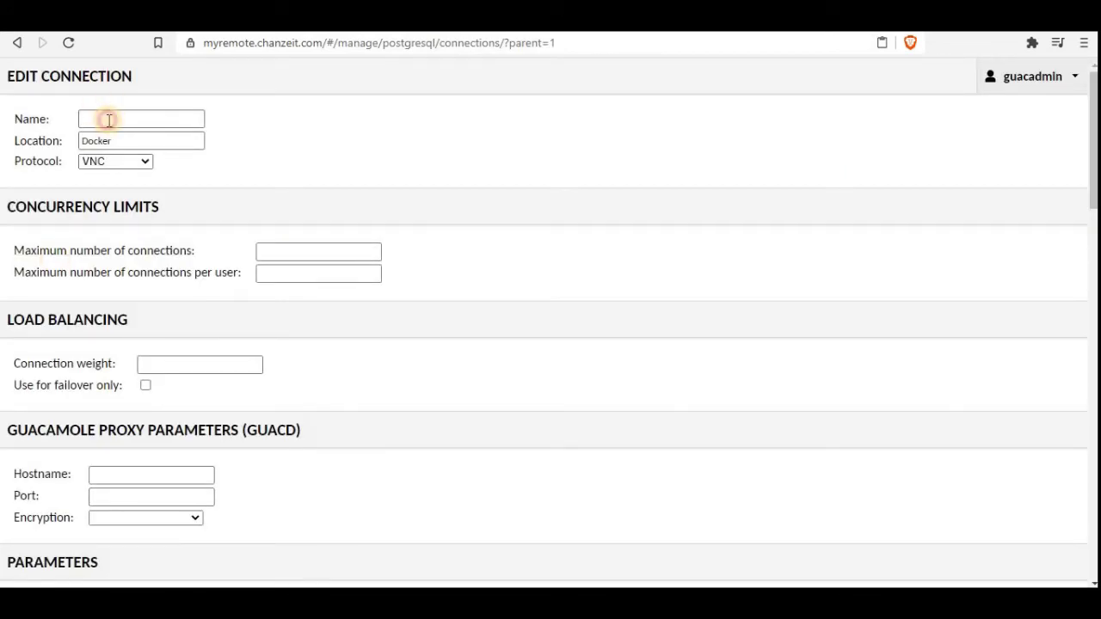
{"action": "type", "text": "Demo"}
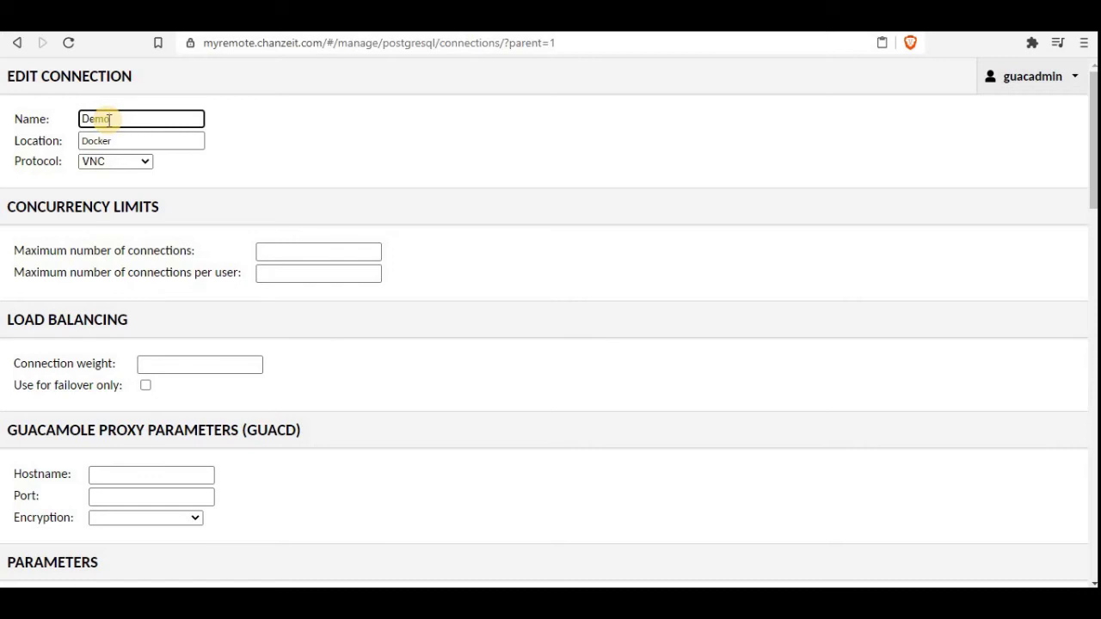
{"action": "type", "text": "master"}
Step: Set the protocol to SSH with connection limits of 5 total and 2 per user
{"action": "left_click", "coordinate": [144, 161]}
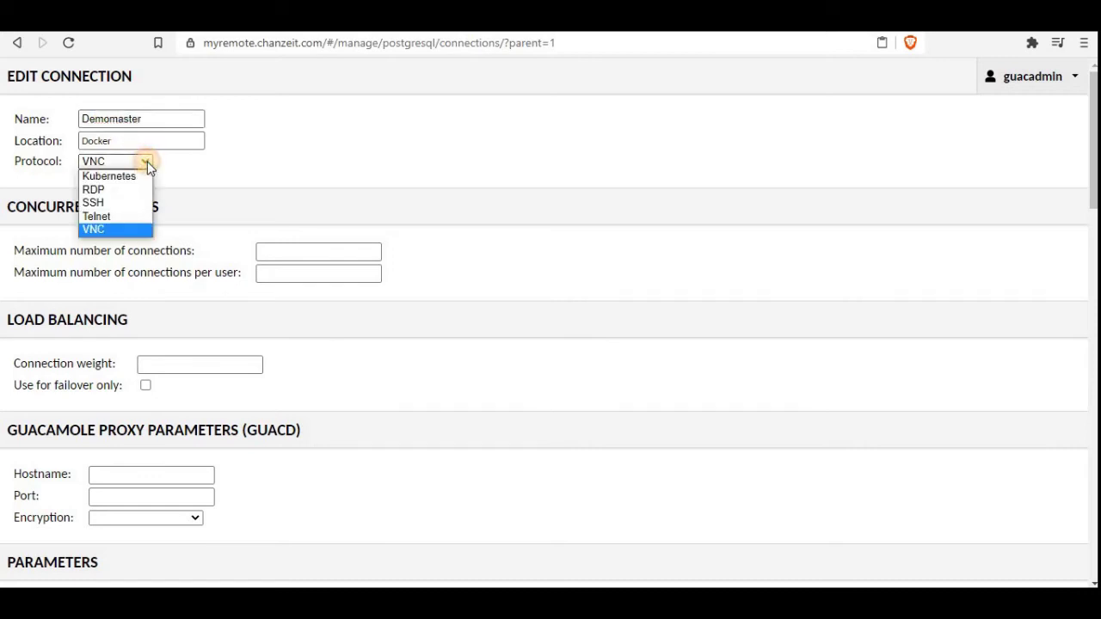
{"action": "left_click", "coordinate": [109, 201]}
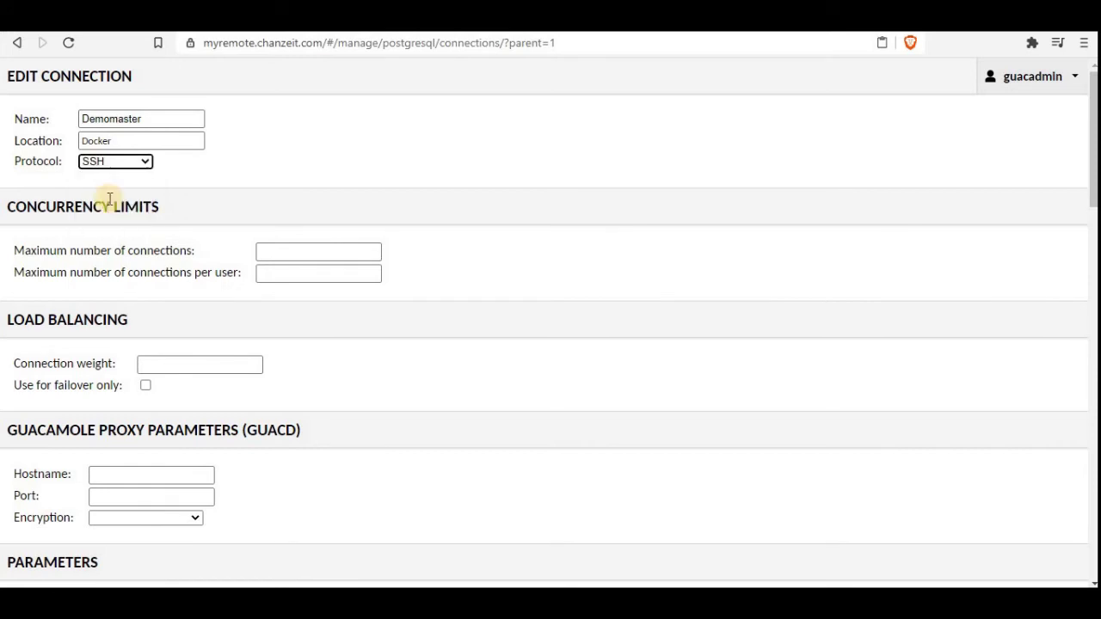
{"action": "left_click", "coordinate": [287, 251]}
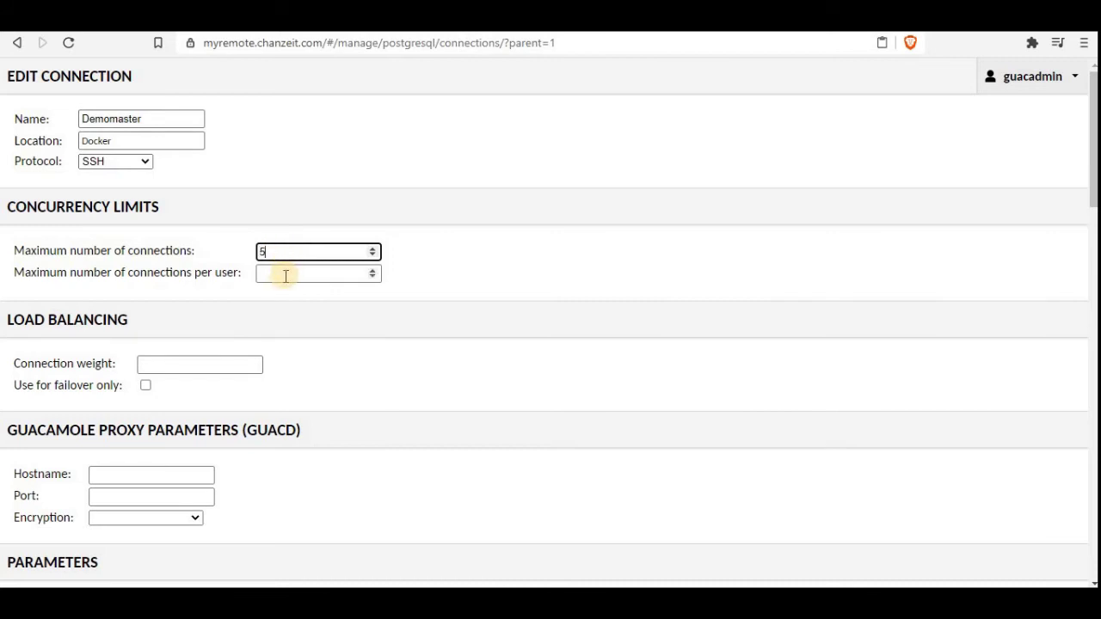
{"action": "left_click", "coordinate": [285, 275]}
{"action": "type", "text": "5"}
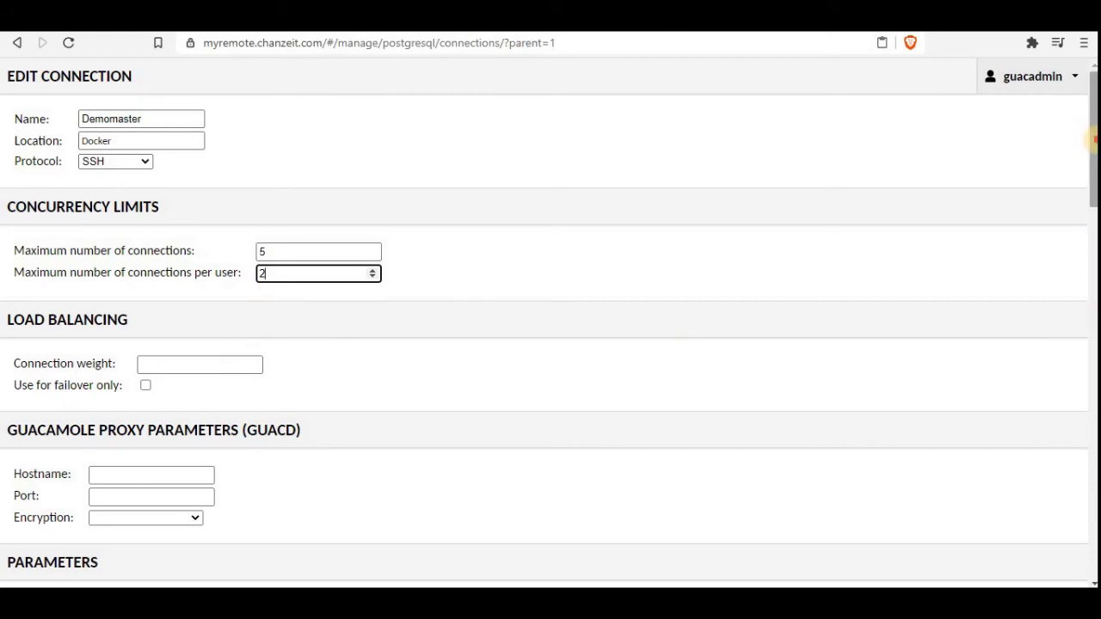
{"action": "left_click_drag", "start_coordinate": [1094, 139], "coordinate": [1093, 225]}
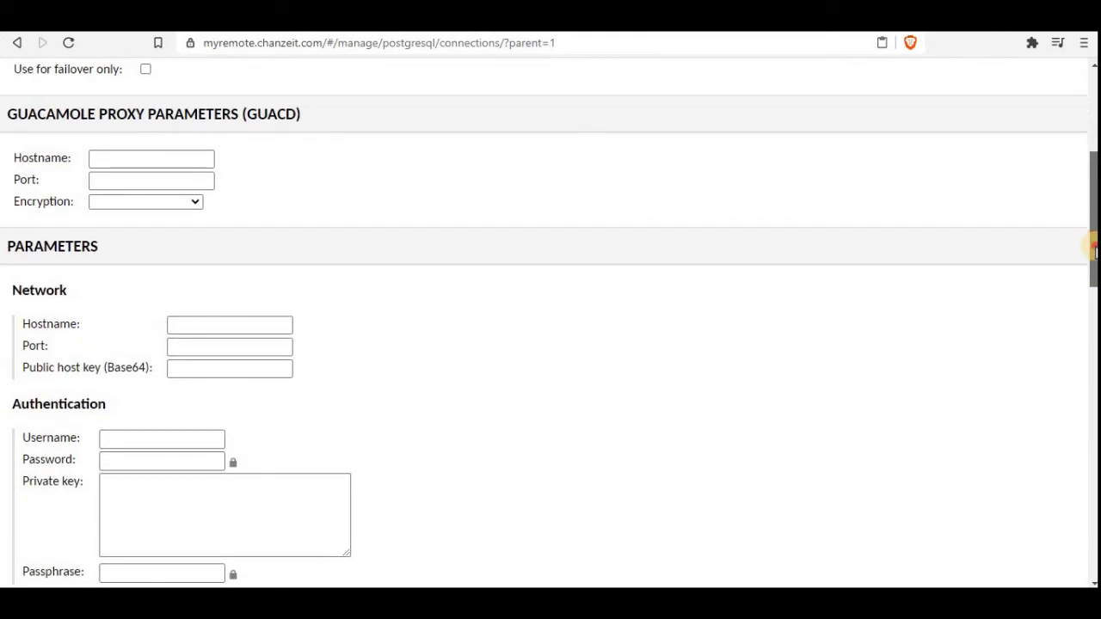
{"action": "scroll", "coordinate": [1094, 250], "scroll_direction": "down", "scroll_amount": 3}
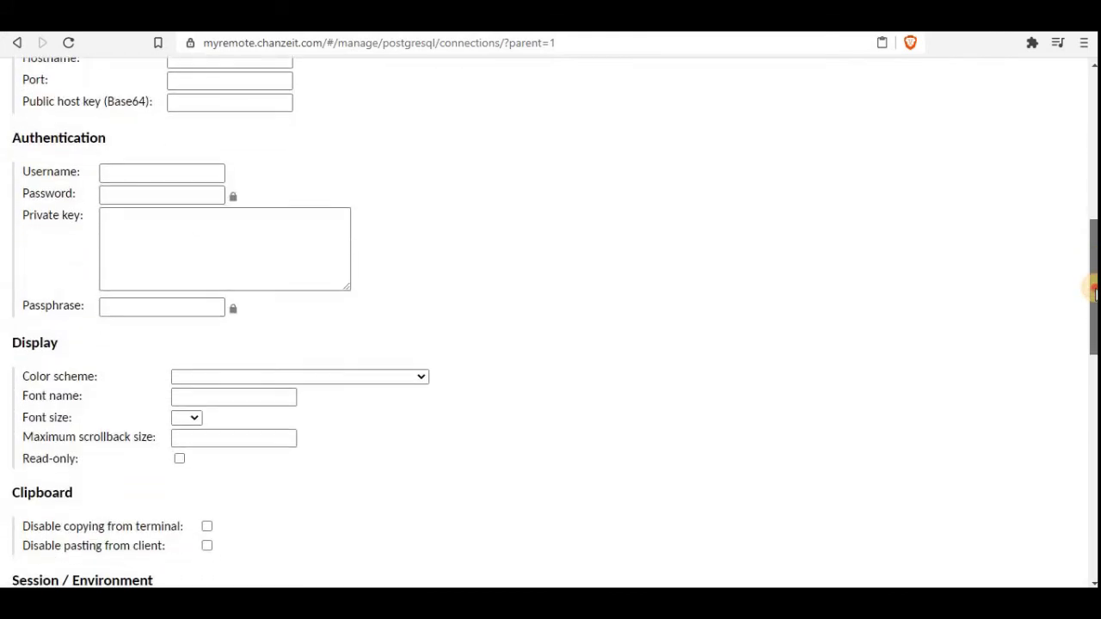
{"action": "left_click_drag", "start_coordinate": [1093, 290], "coordinate": [1092, 518]}
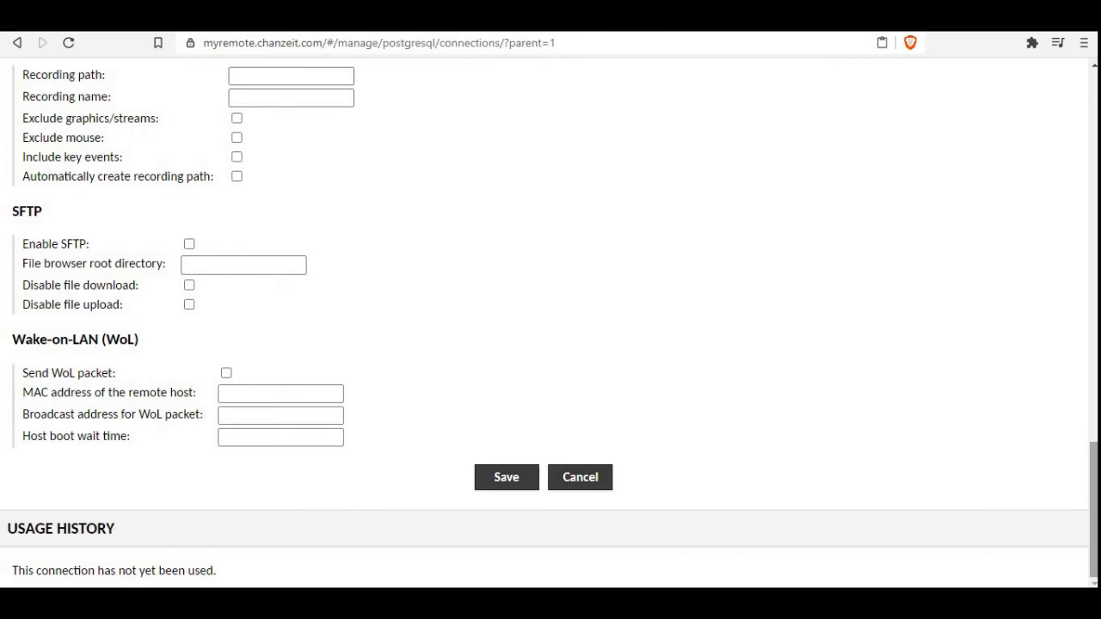
{"action": "left_click_drag", "start_coordinate": [1093, 522], "coordinate": [1092, 220]}
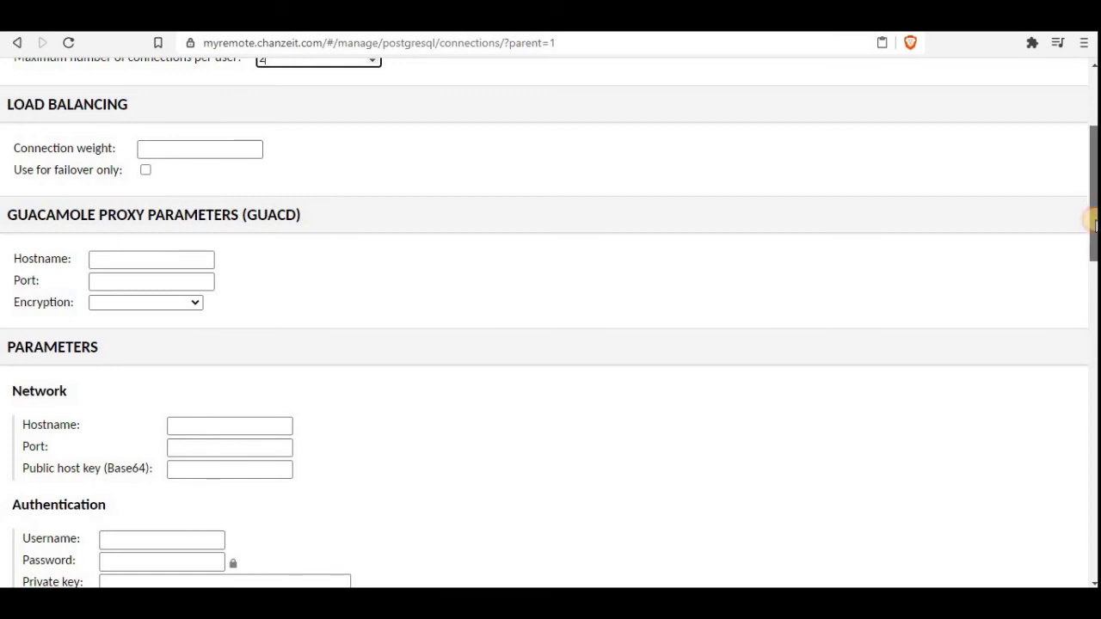
{"action": "left_click_drag", "start_coordinate": [1089, 216], "coordinate": [1090, 277]}
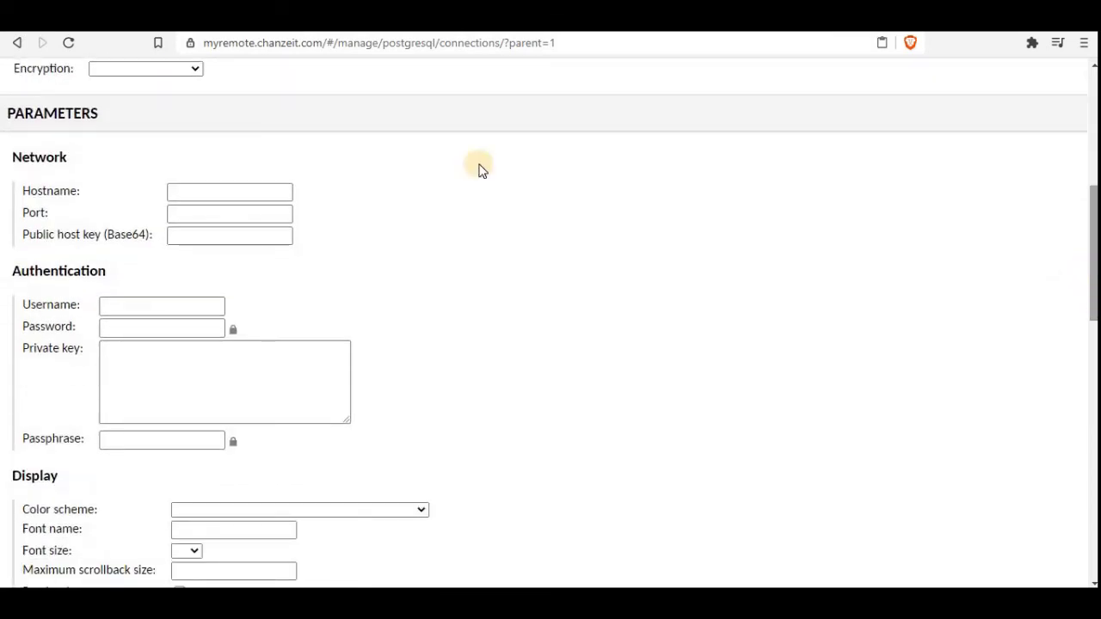
Step: Set hostname 52.247.29.209 and port 22, then enter the SSH login username and password
{"action": "left_click", "coordinate": [192, 191]}
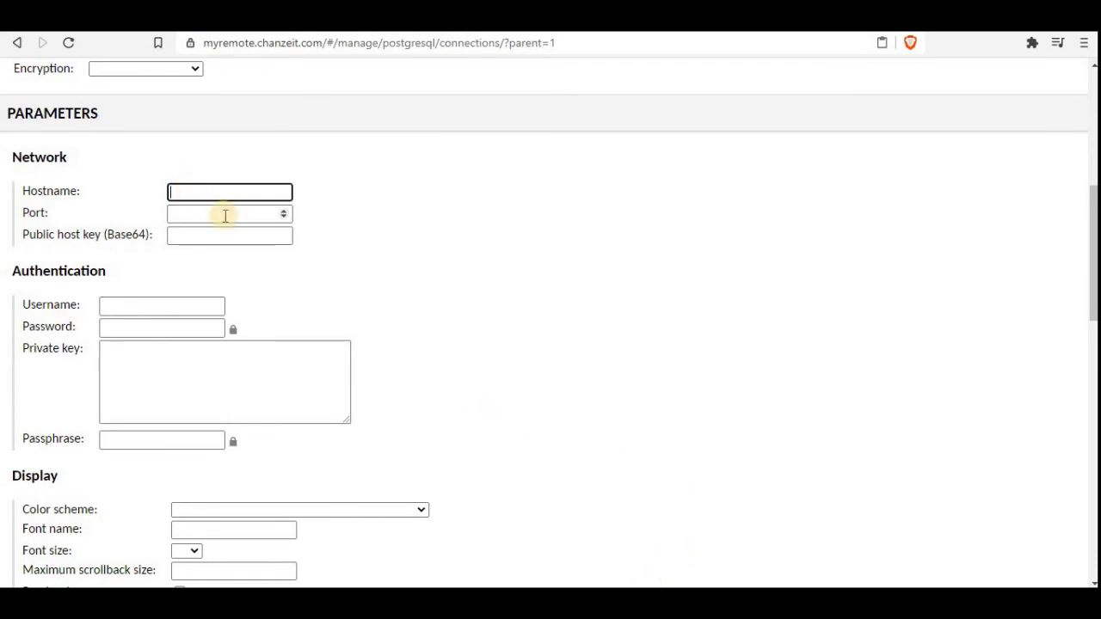
{"action": "type", "text": "52.247.29.209"}
{"action": "left_click", "coordinate": [226, 216]}
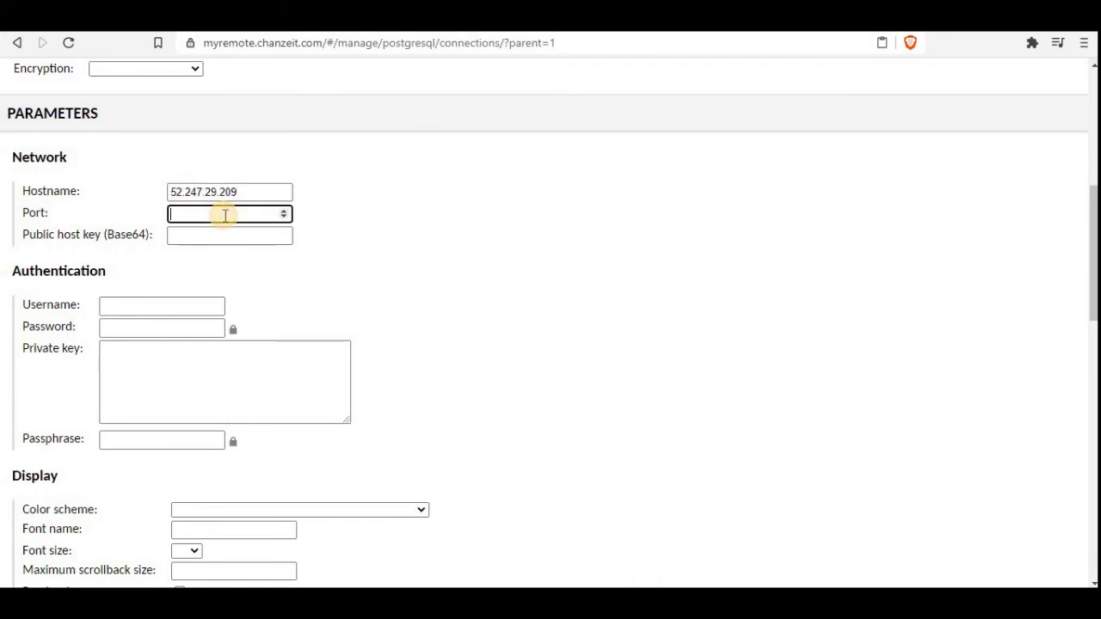
{"action": "type", "text": "22"}
{"action": "key", "text": "Tab"}
{"action": "key", "text": "Tab"}
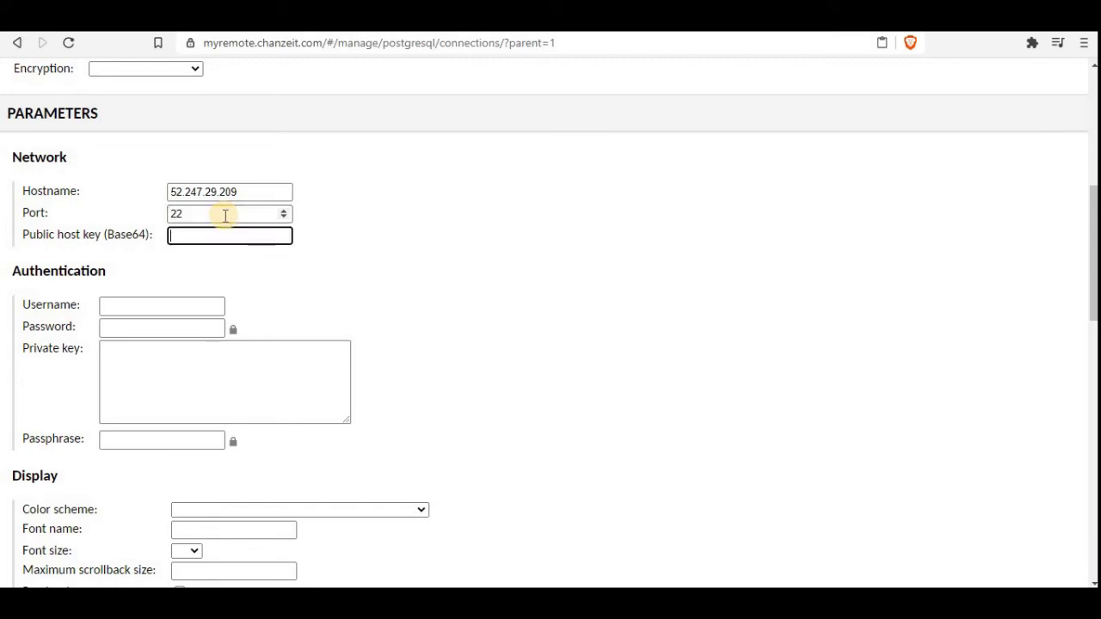
{"action": "type", "text": "raja"}
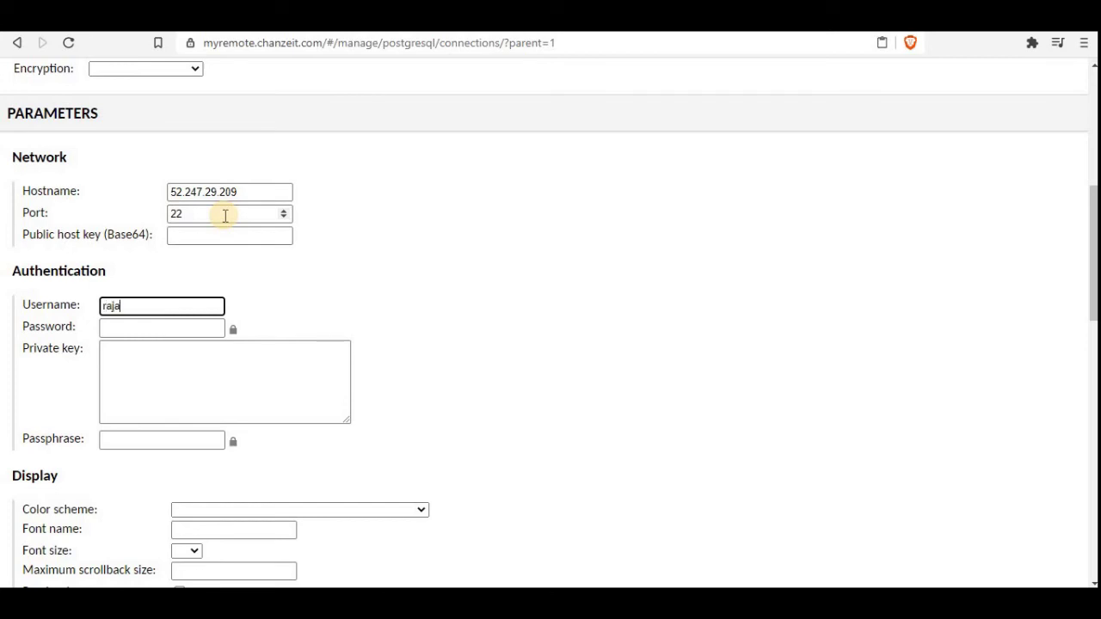
{"action": "type", "text": "sekhar"}
{"action": "key", "text": "Tab"}
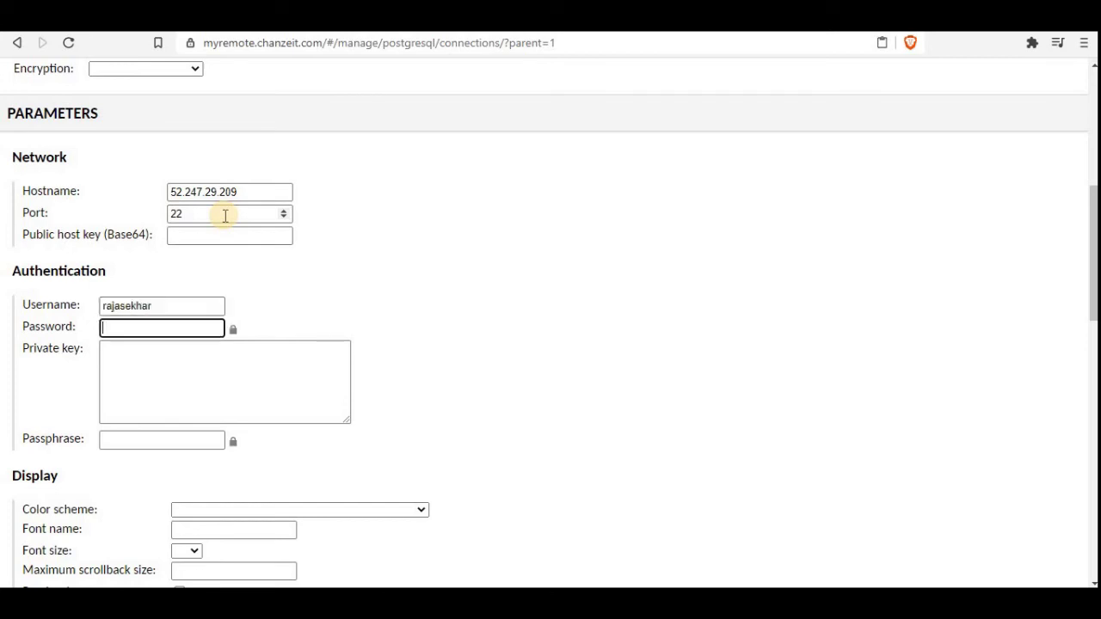
{"action": "type", "text": "•••••••••"}
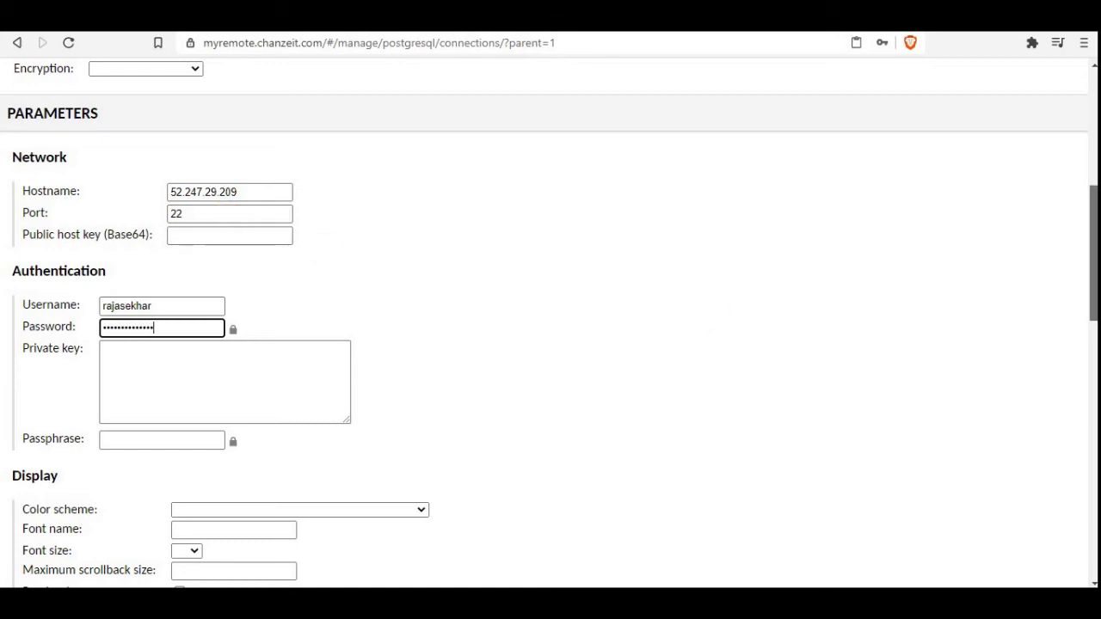
{"action": "left_click_drag", "start_coordinate": [1093, 297], "coordinate": [1093, 588]}
Step: Save Demomaster, return to the home page, and open Demomaster from the Docker group
{"action": "left_click", "coordinate": [501, 478]}
{"action": "left_click", "coordinate": [1061, 76]}
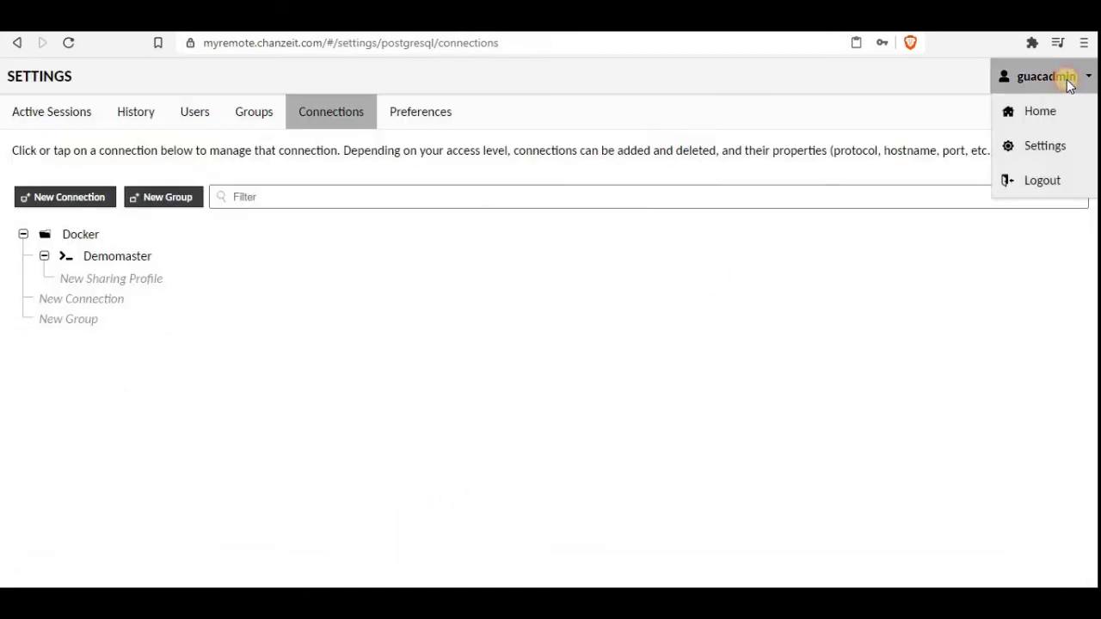
{"action": "left_click", "coordinate": [1042, 148]}
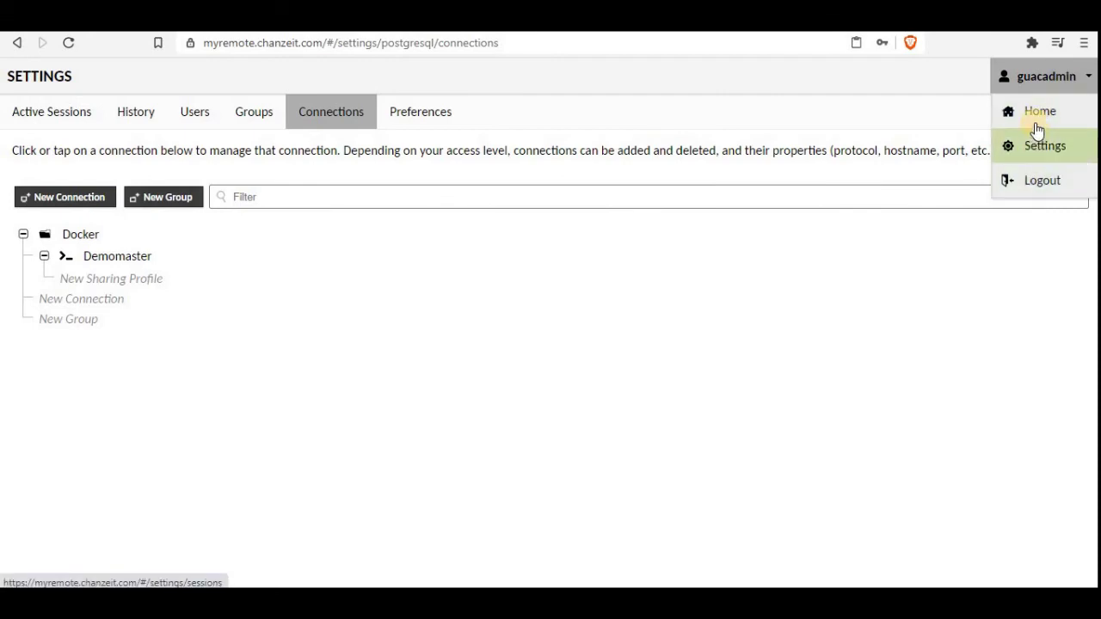
{"action": "left_click", "coordinate": [1037, 126]}
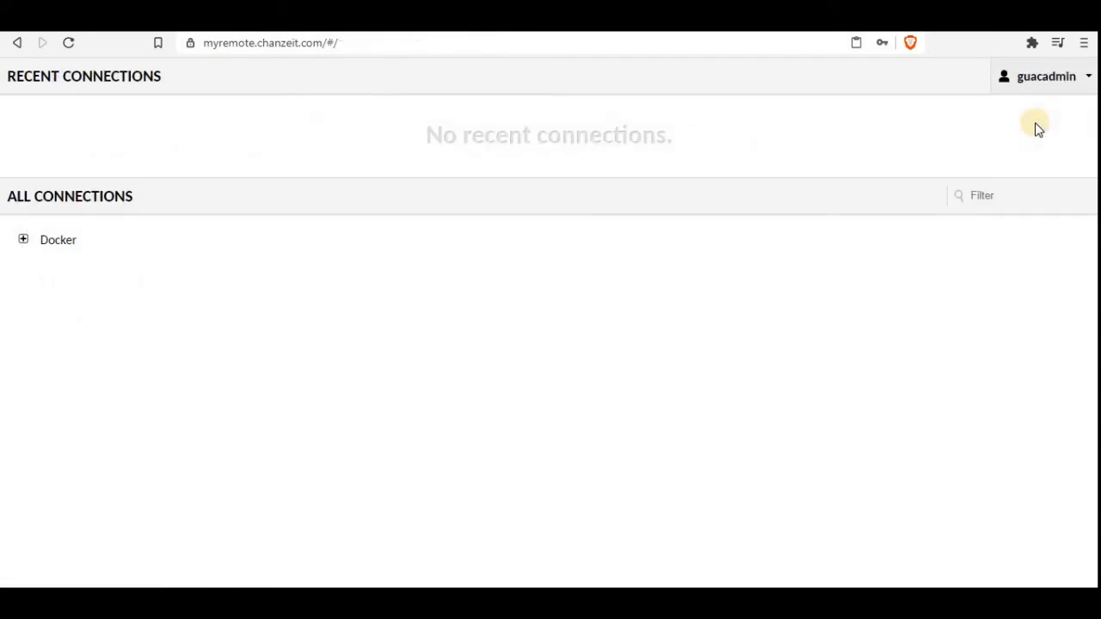
{"action": "left_click", "coordinate": [24, 240]}
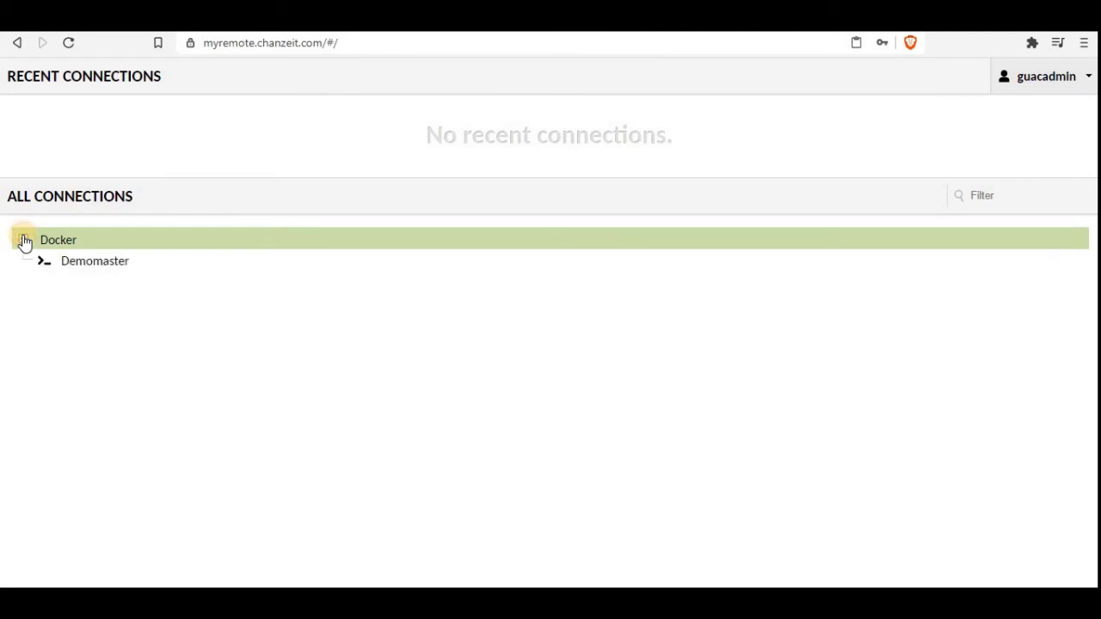
{"action": "left_click", "coordinate": [86, 267]}
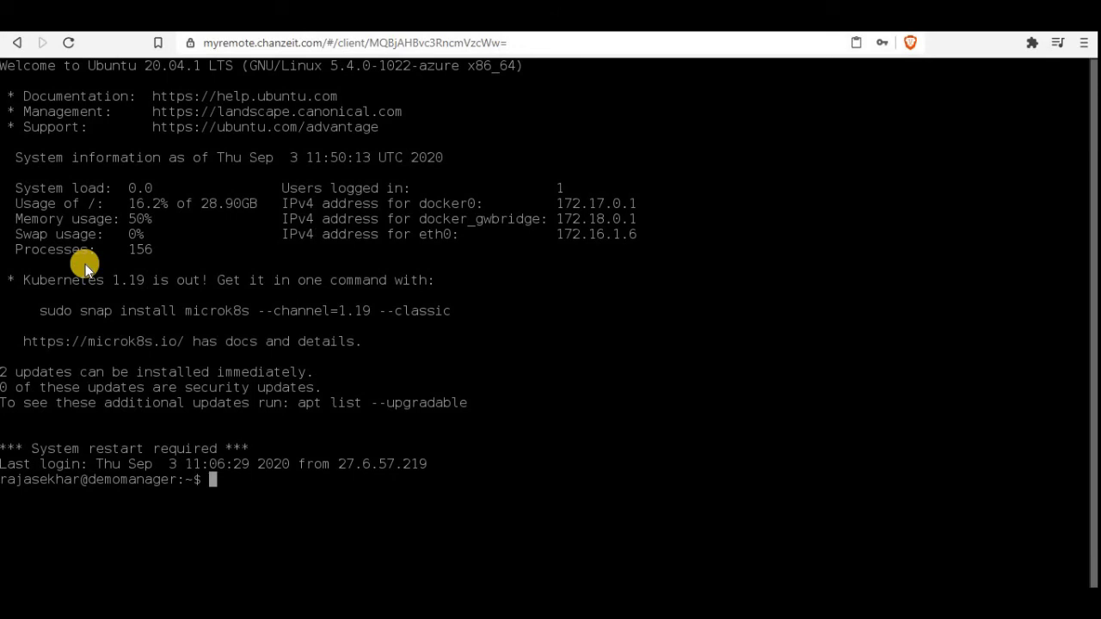
Step: Run sudo apt-get update, then edit the recalled command to run sudo apt-get upgrade
{"action": "type", "text": "sudo apt-get "}
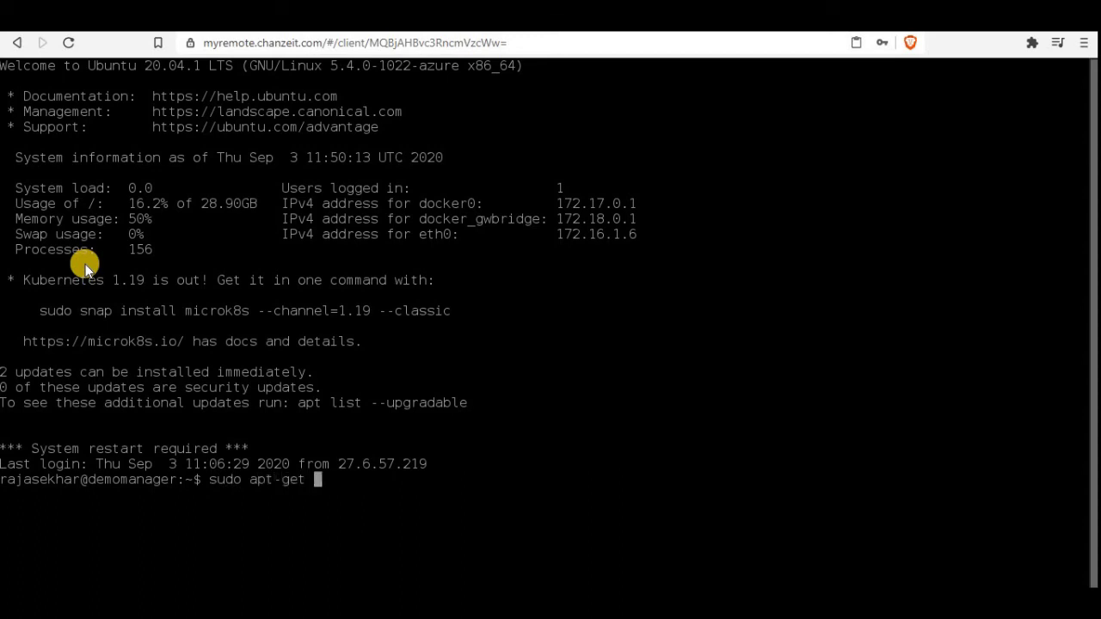
{"action": "type", "text": "update"}
{"action": "key", "text": "Return"}
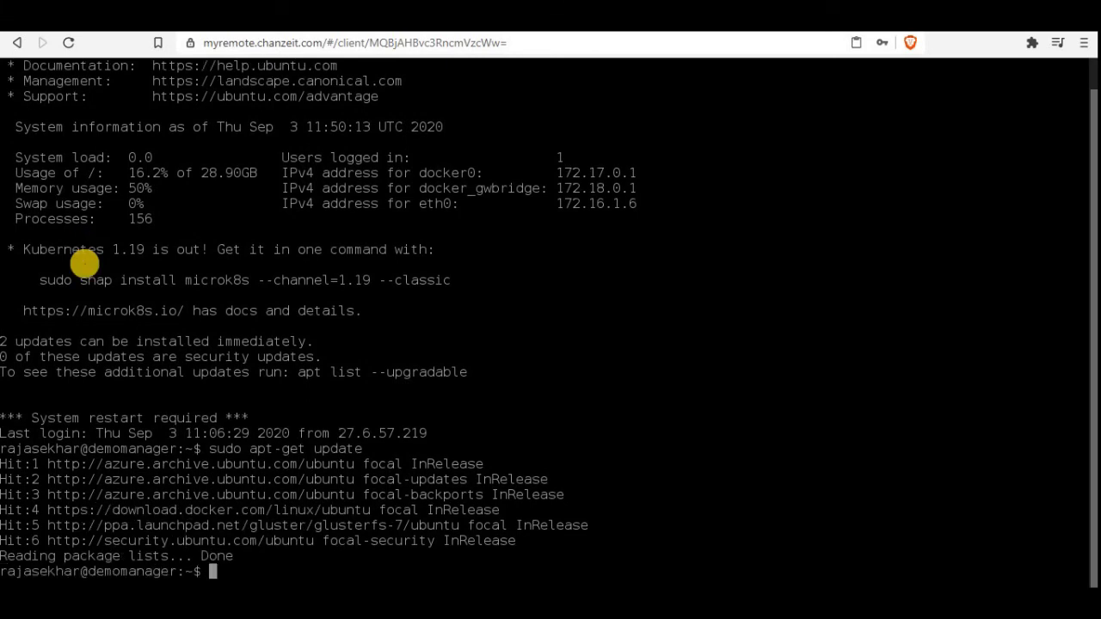
{"action": "key", "text": "Up"}
{"action": "key", "text": "BackSpace"}
{"action": "key", "text": "BackSpace"}
{"action": "key", "text": "BackSpace"}
{"action": "key", "text": "BackSpace"}
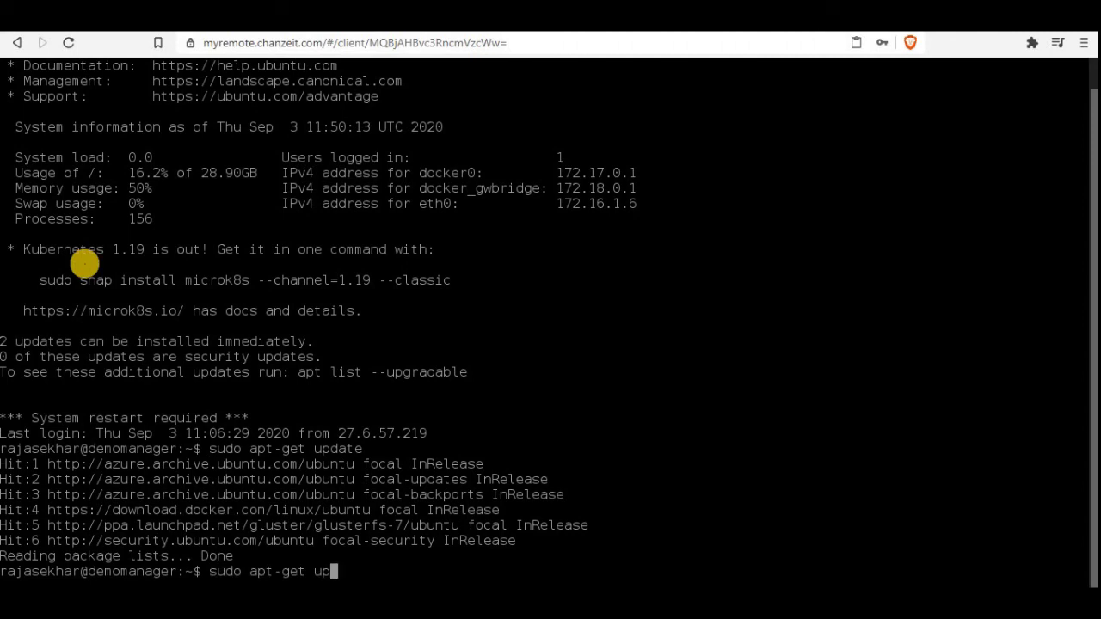
{"action": "type", "text": "grade"}
{"action": "key", "text": "Return"}
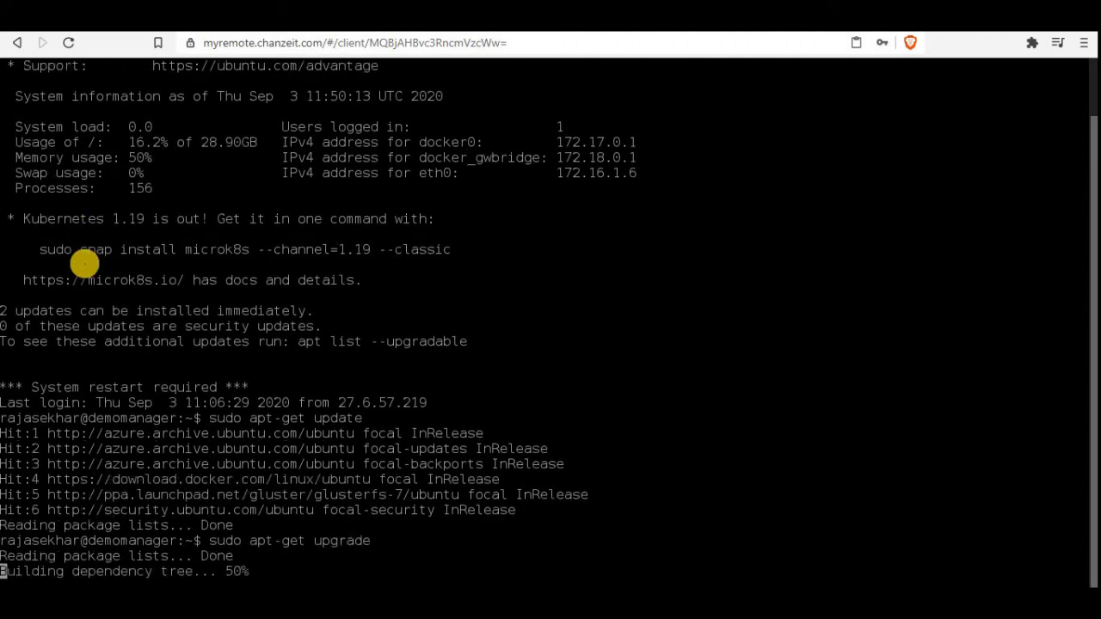
Step: Clear the terminal and list the contents of /opt and /opt/guacamole
{"action": "type", "text": "clear"}
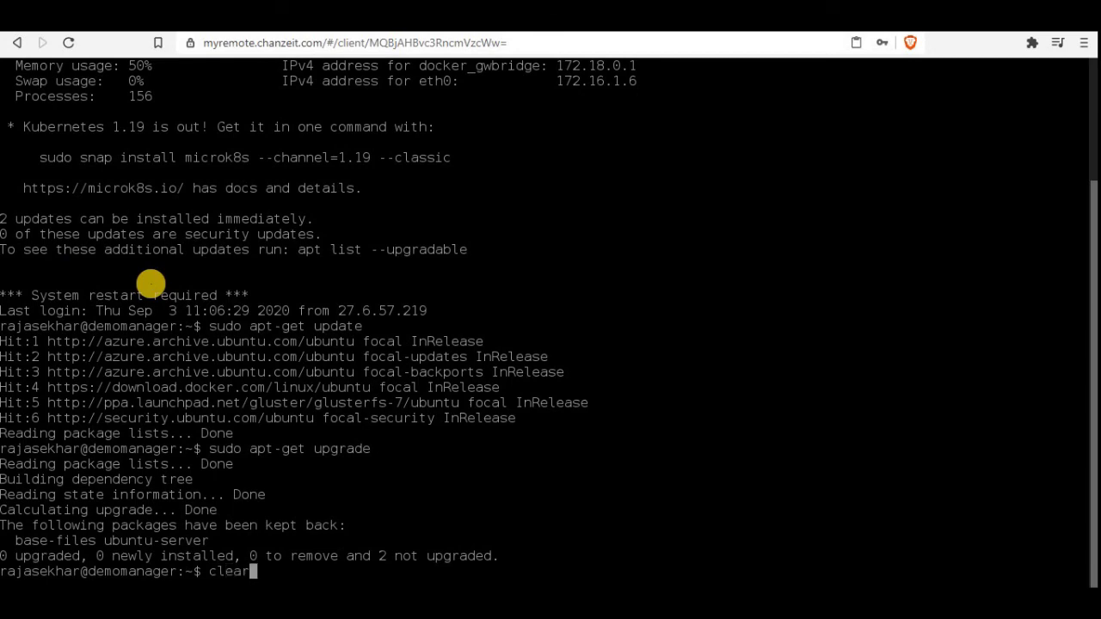
{"action": "key", "text": "Return"}
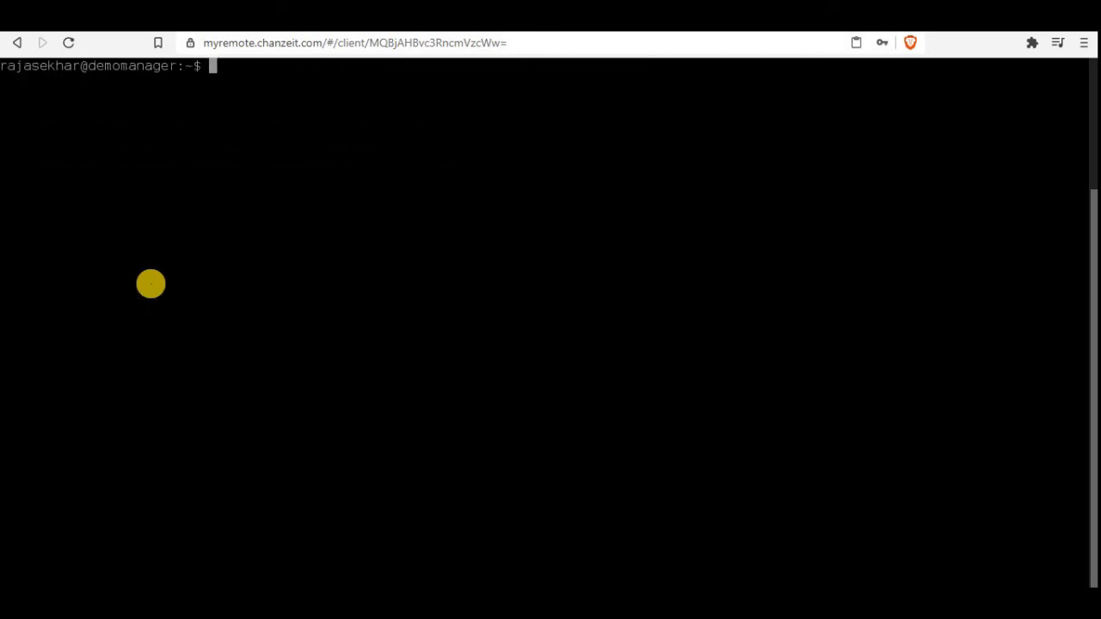
{"action": "type", "text": "cd /opt"}
{"action": "key", "text": "Return"}
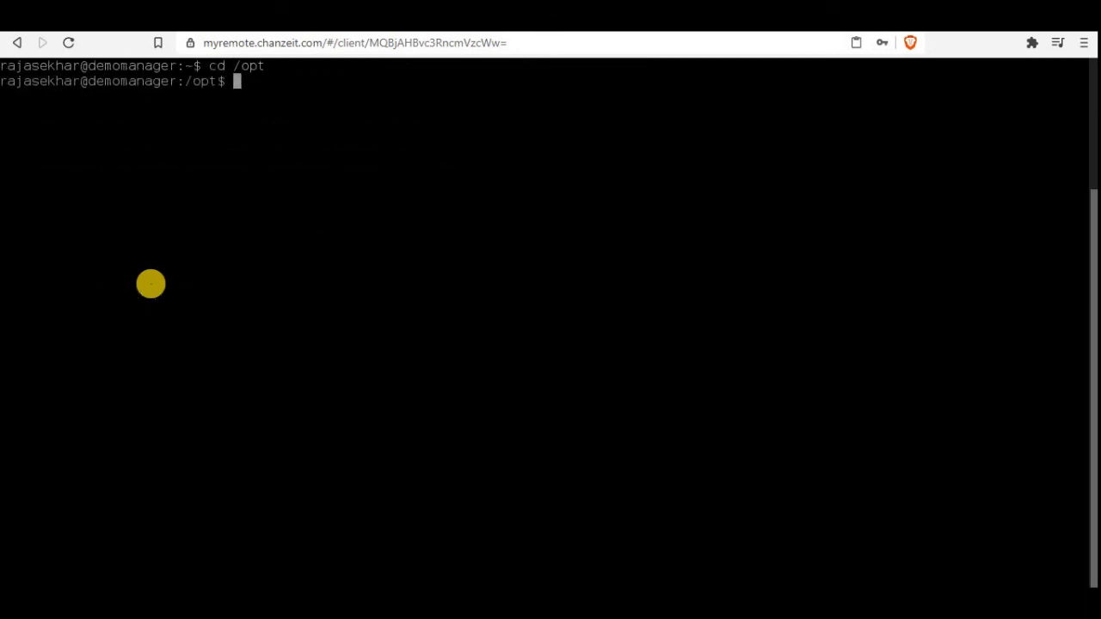
{"action": "type", "text": "ls"}
{"action": "key", "text": "Return"}
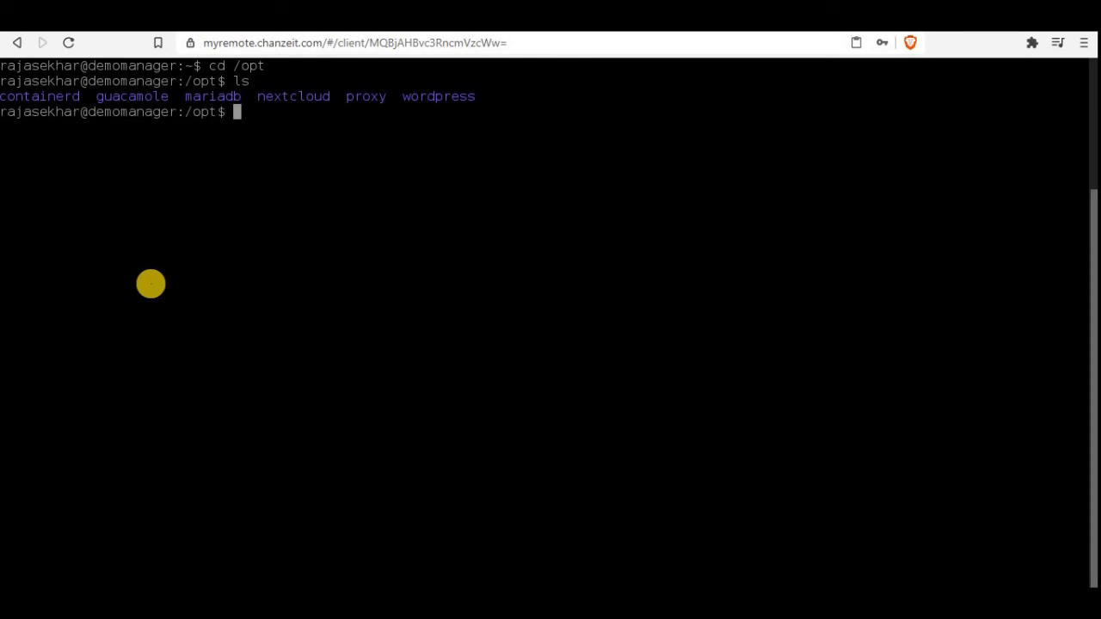
{"action": "type", "text": "cd guacamole"}
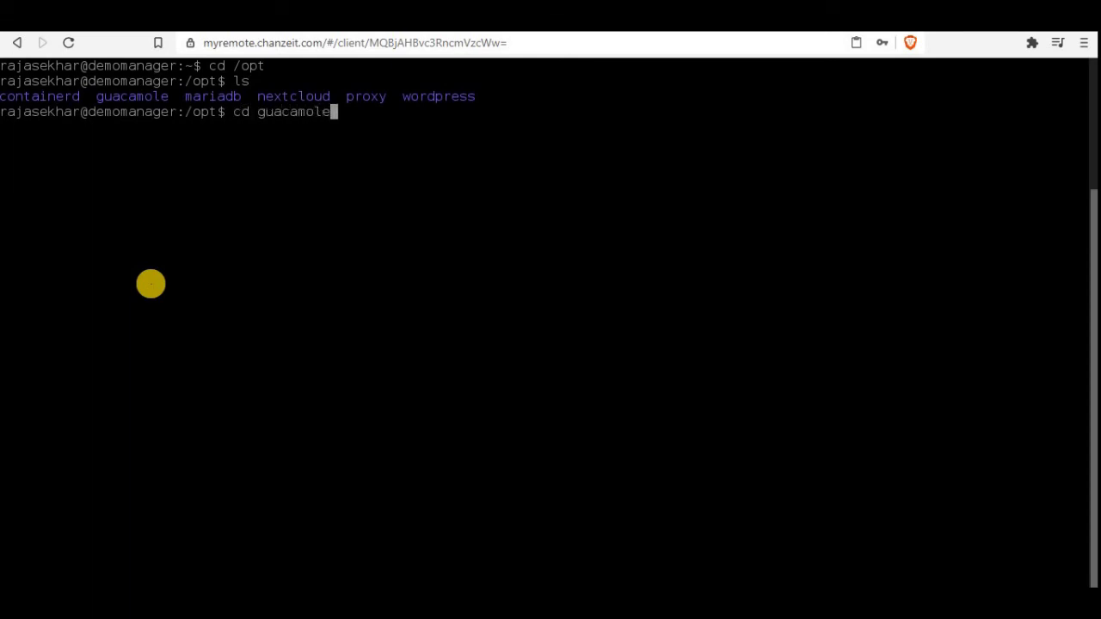
{"action": "key", "text": "Return"}
{"action": "type", "text": "ls"}
{"action": "key", "text": "Return"}
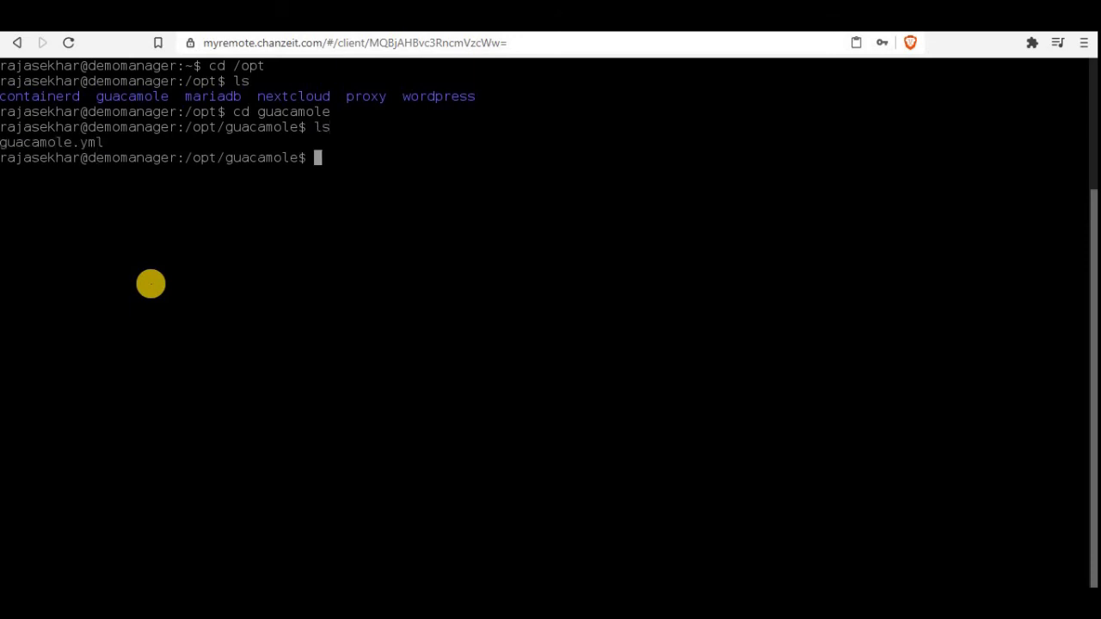
Step: List /mnt and /mnt/guacamole, highlighting the listed guacamole and postgres folders
{"action": "type", "text": "cd /mnt"}
{"action": "key", "text": "Return"}
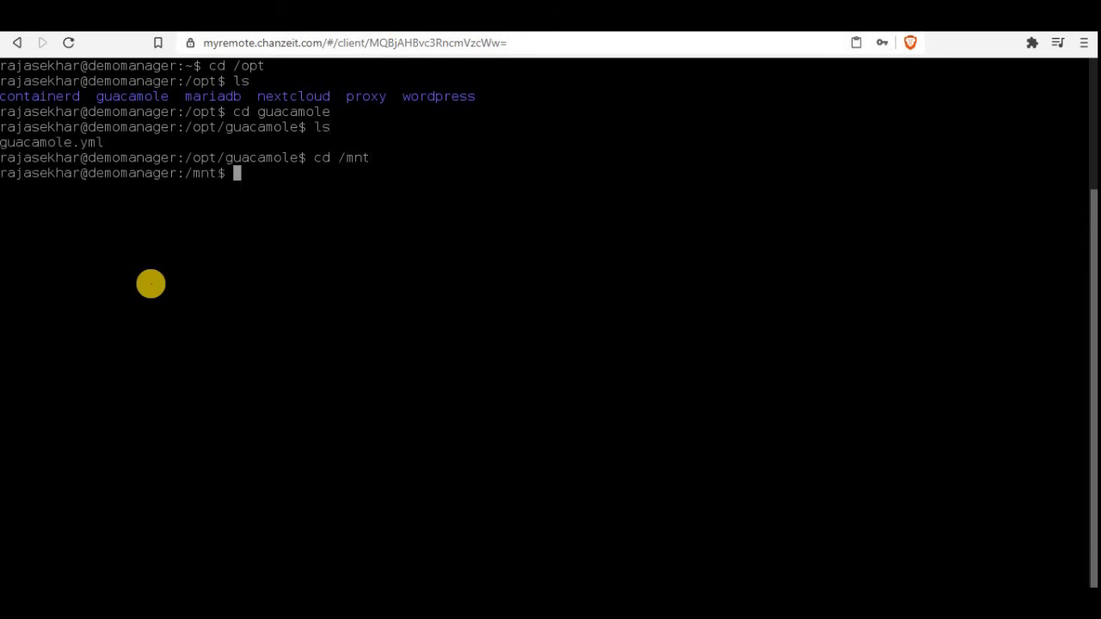
{"action": "type", "text": "ls"}
{"action": "key", "text": "Return"}
{"action": "type", "text": "cd hu"}
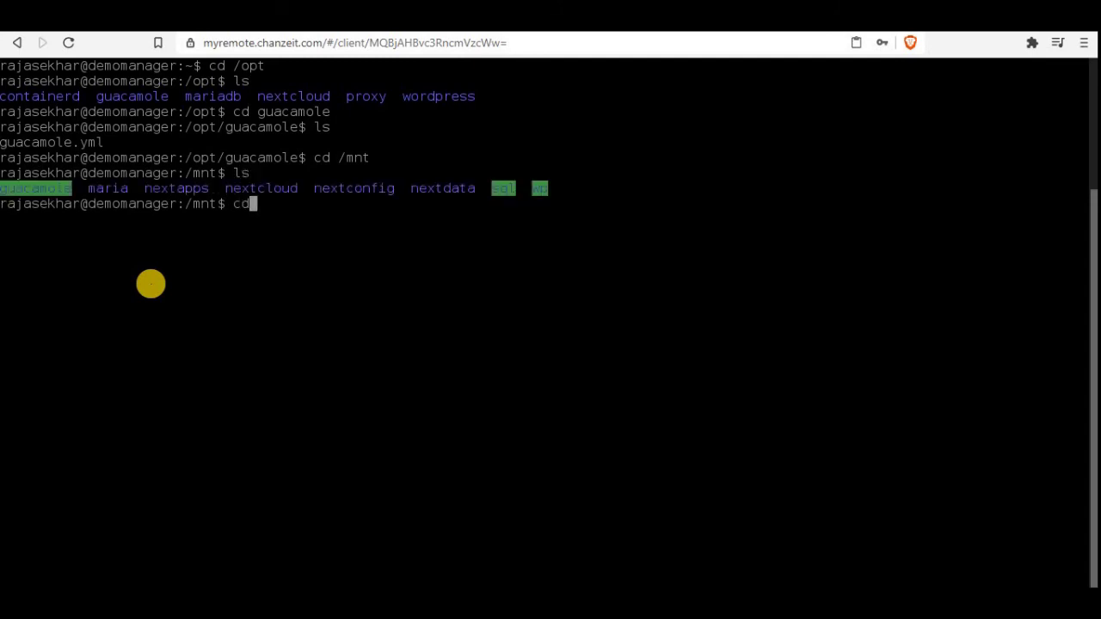
{"action": "key", "text": "BackSpace"}
{"action": "key", "text": "BackSpace"}
{"action": "key", "text": "BackSpace"}
{"action": "type", "text": "guacamole"}
{"action": "key", "text": "Return"}
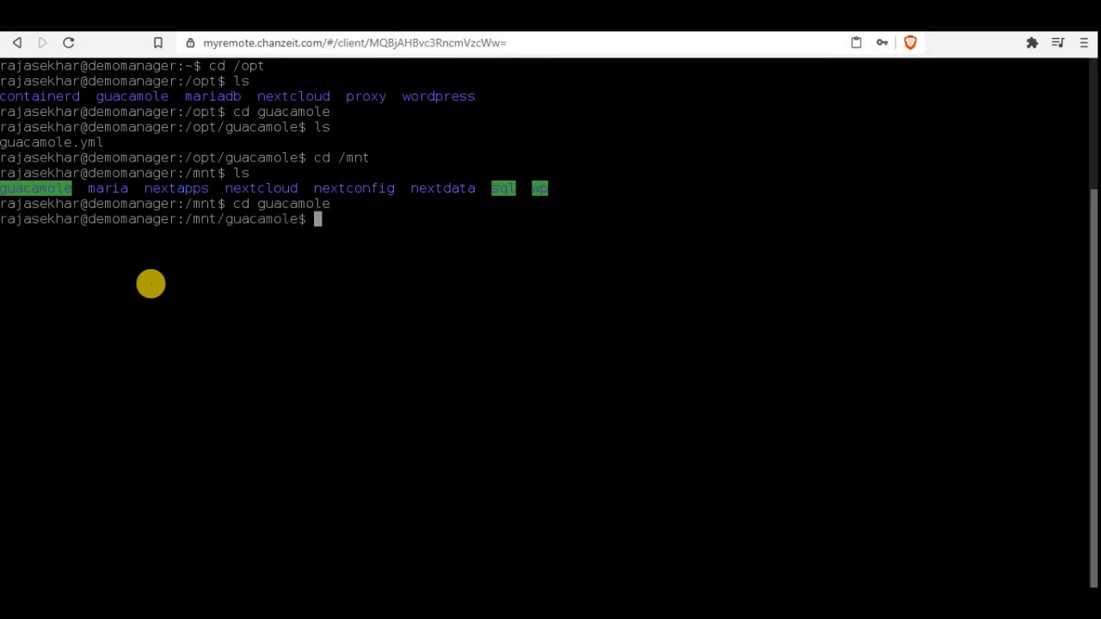
{"action": "type", "text": "ls"}
{"action": "key", "text": "Return"}
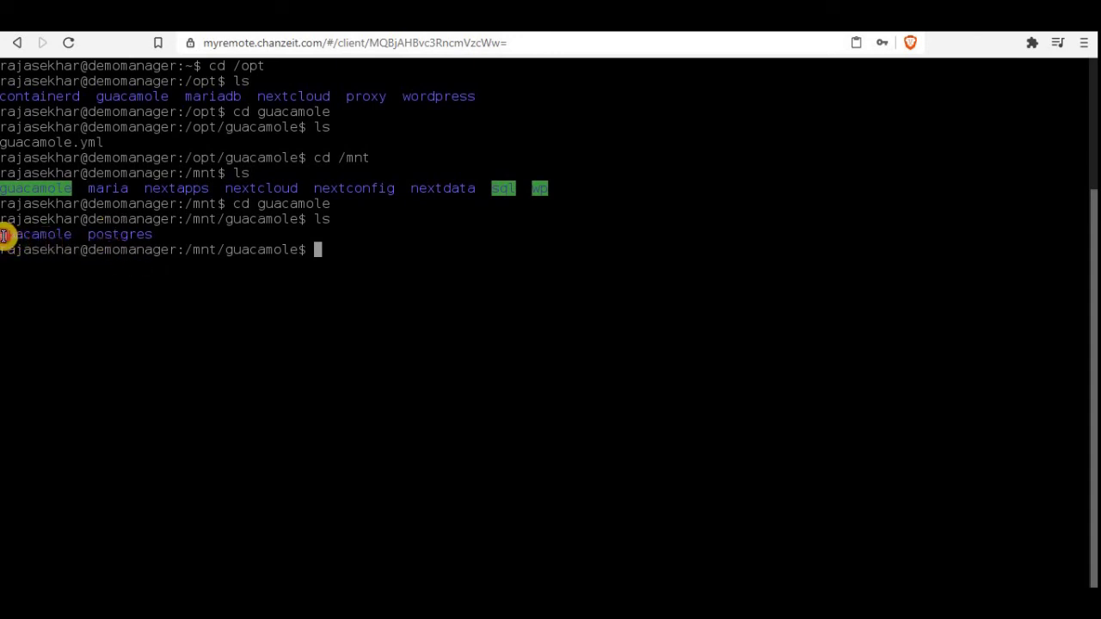
{"action": "left_click_drag", "start_coordinate": [7, 237], "coordinate": [163, 236]}
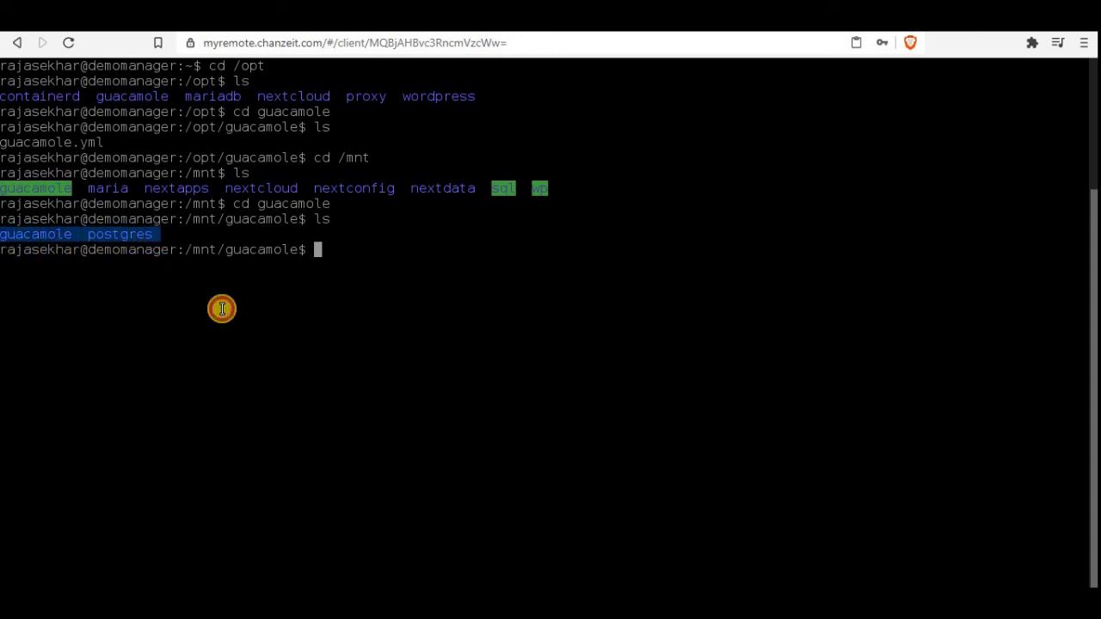
{"action": "left_click", "coordinate": [222, 309]}
Step: List the nested guacamole folder, then return to the previous directory with cd -
{"action": "type", "text": "cd "}
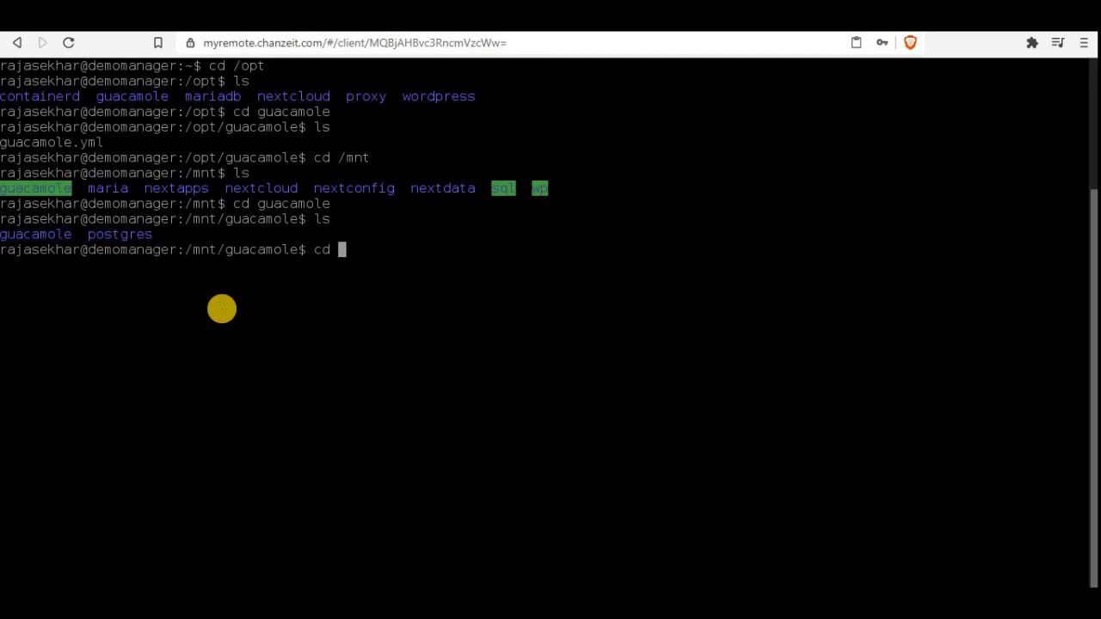
{"action": "type", "text": "guacamole"}
{"action": "key", "text": "Return"}
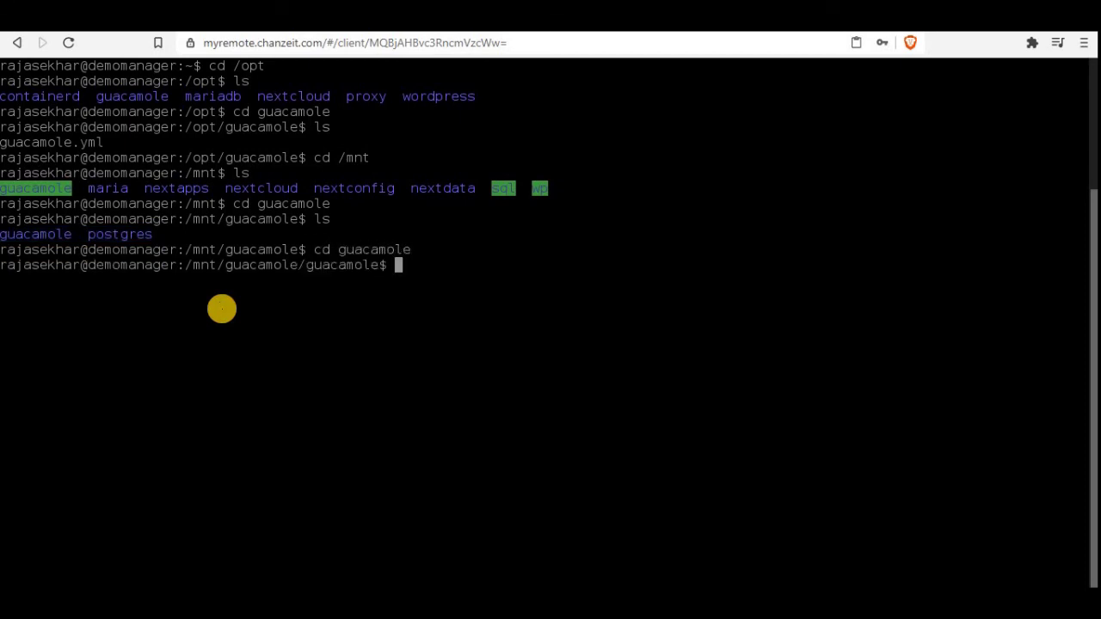
{"action": "type", "text": "ls"}
{"action": "key", "text": "Return"}
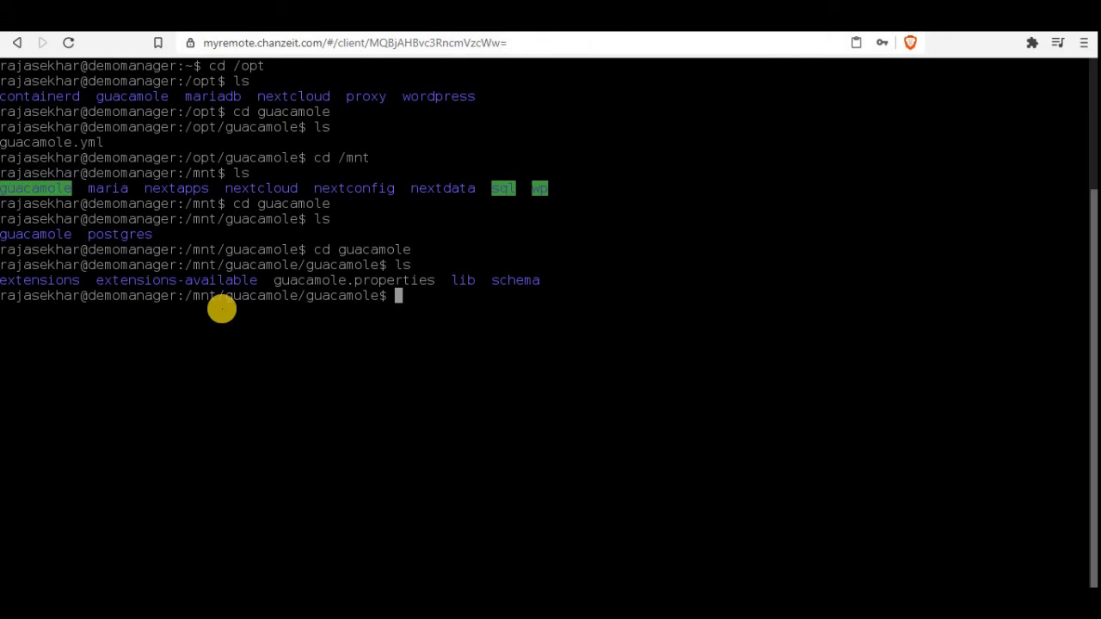
{"action": "type", "text": "cd-"}
{"action": "key", "text": "Return"}
{"action": "key", "text": "Return"}
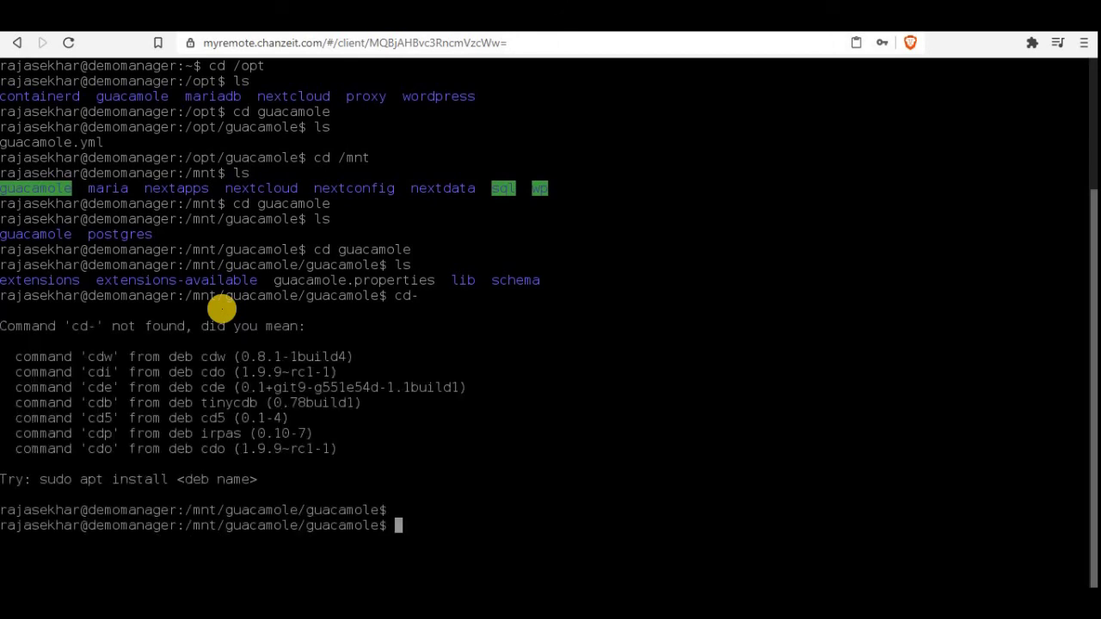
{"action": "type", "text": "cd -"}
Step: Clear the terminal and log out of the SSH session
{"action": "key", "text": "Return"}
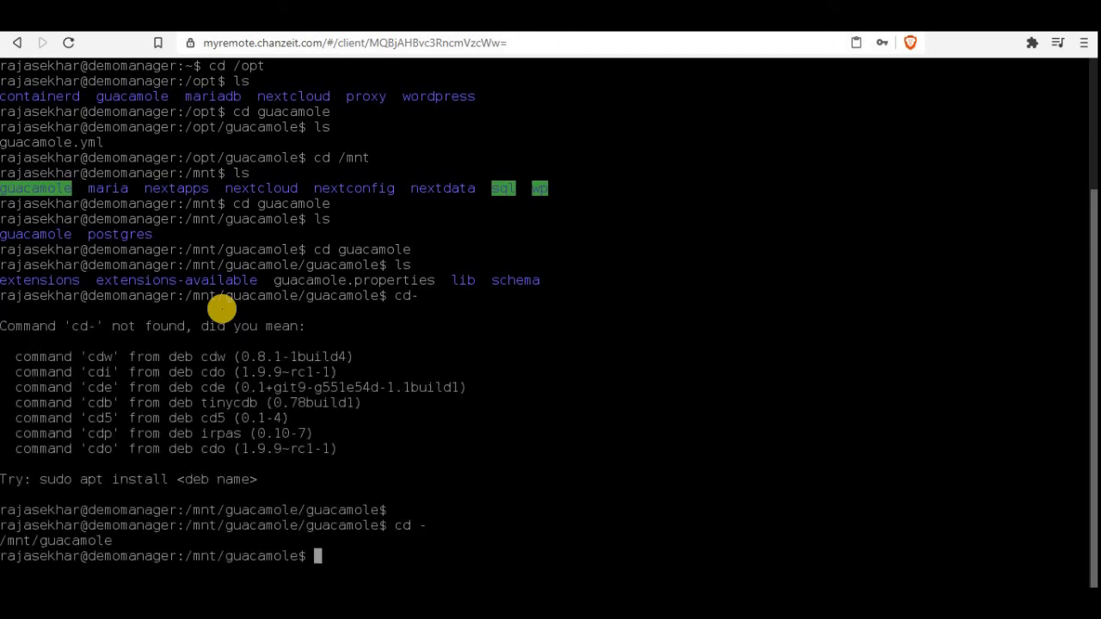
{"action": "type", "text": "clear"}
{"action": "key", "text": "Return"}
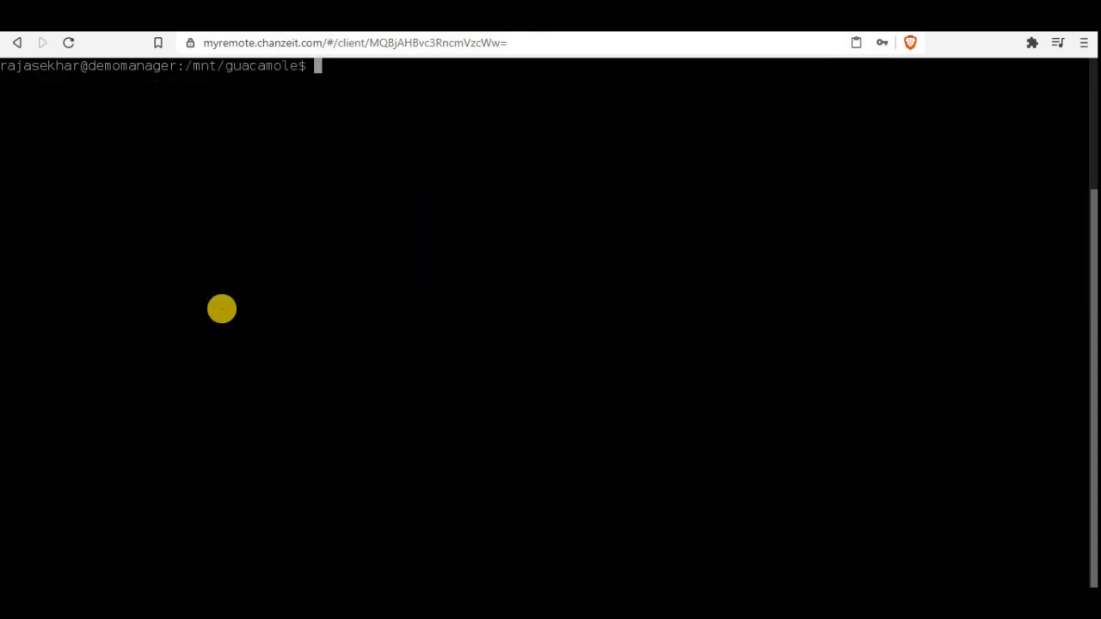
{"action": "type", "text": "logout"}
{"action": "key", "text": "Return"}
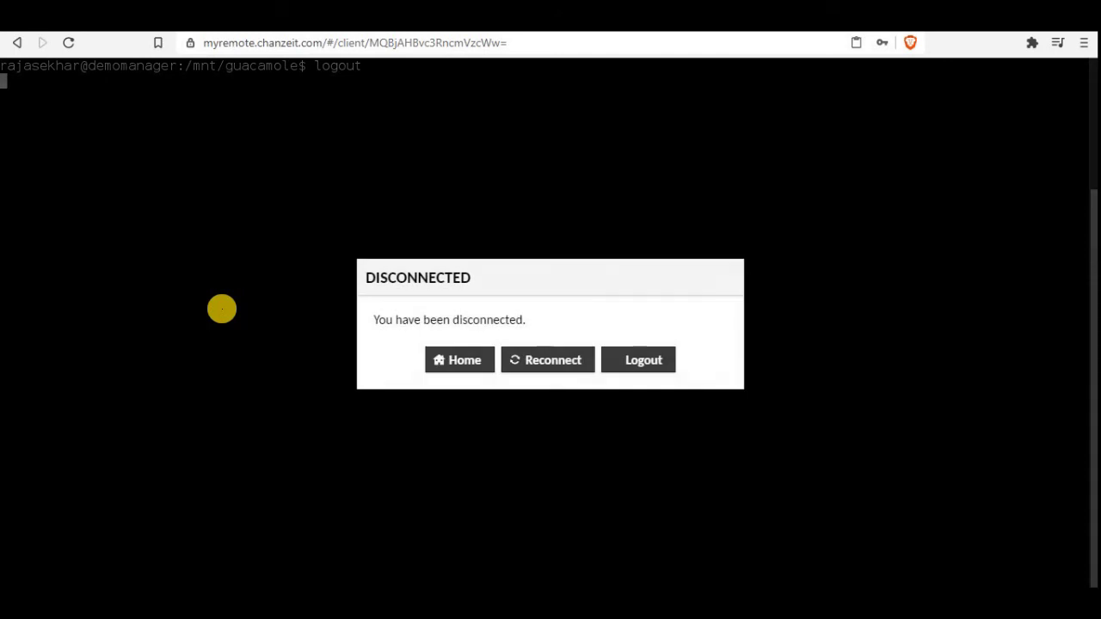